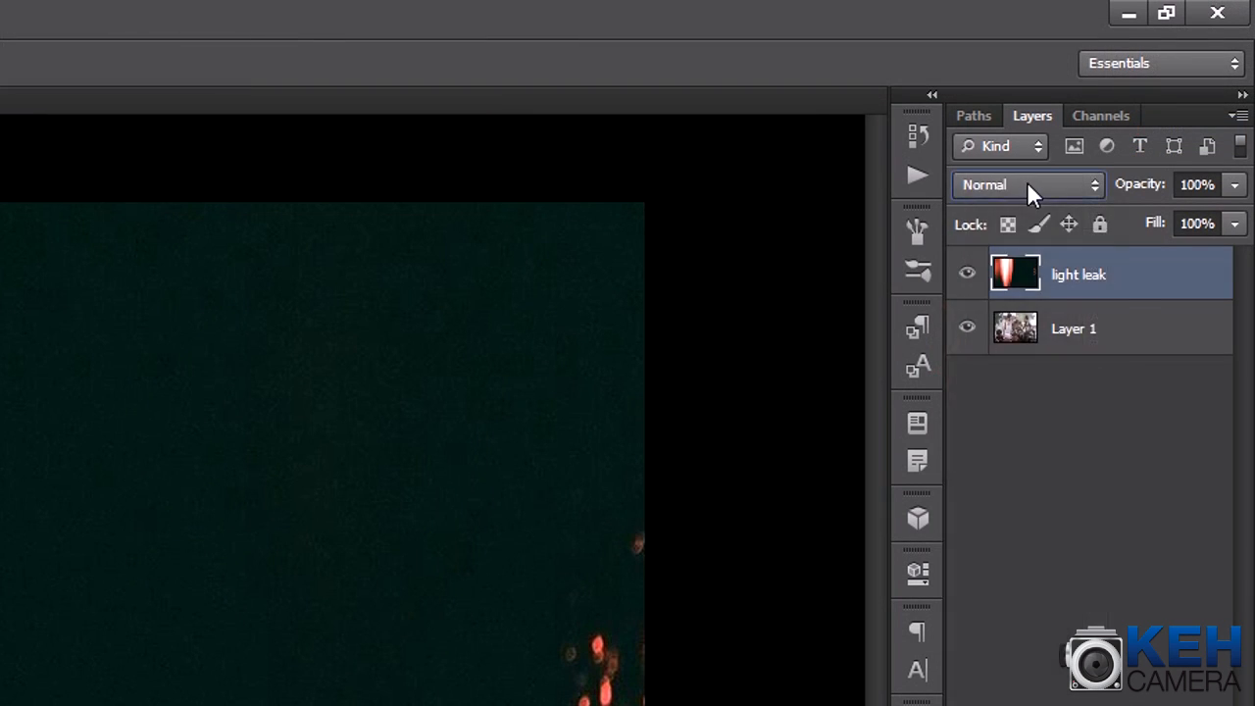
- Set the blend mode of the light leak layer to Screen
{"action": "left_click", "coordinate": [1146, 90]}
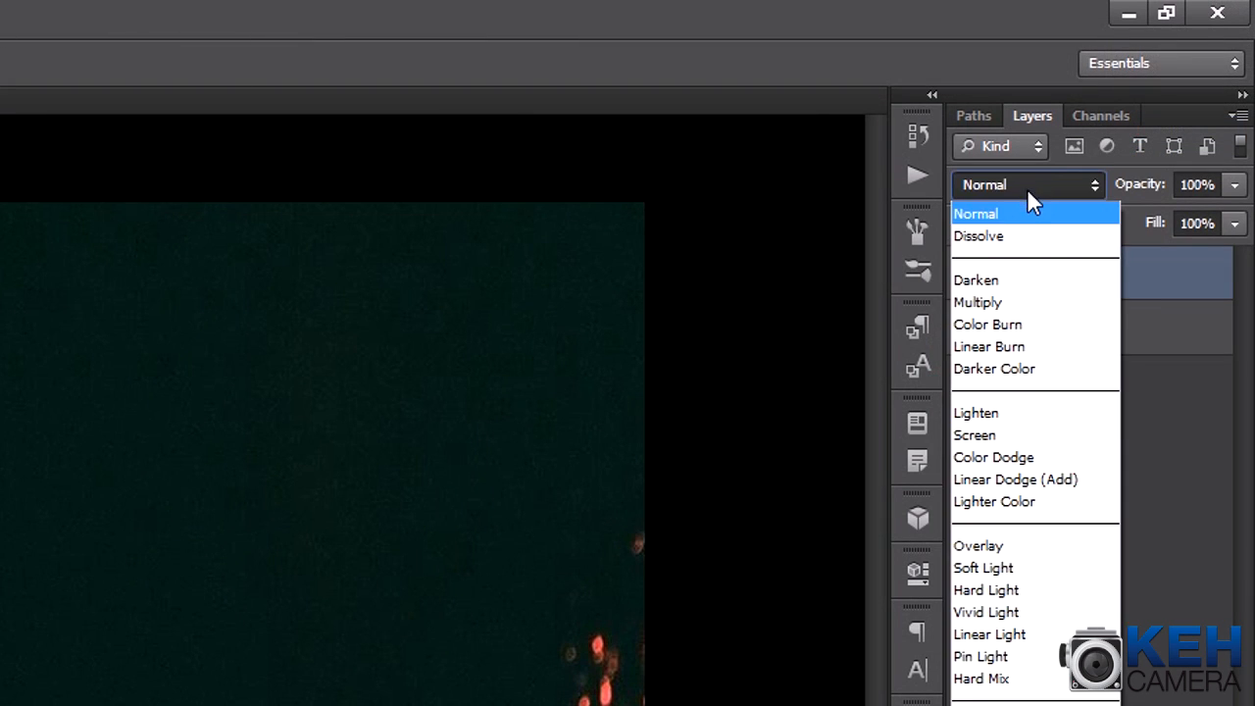
{"action": "left_click", "coordinate": [995, 436]}
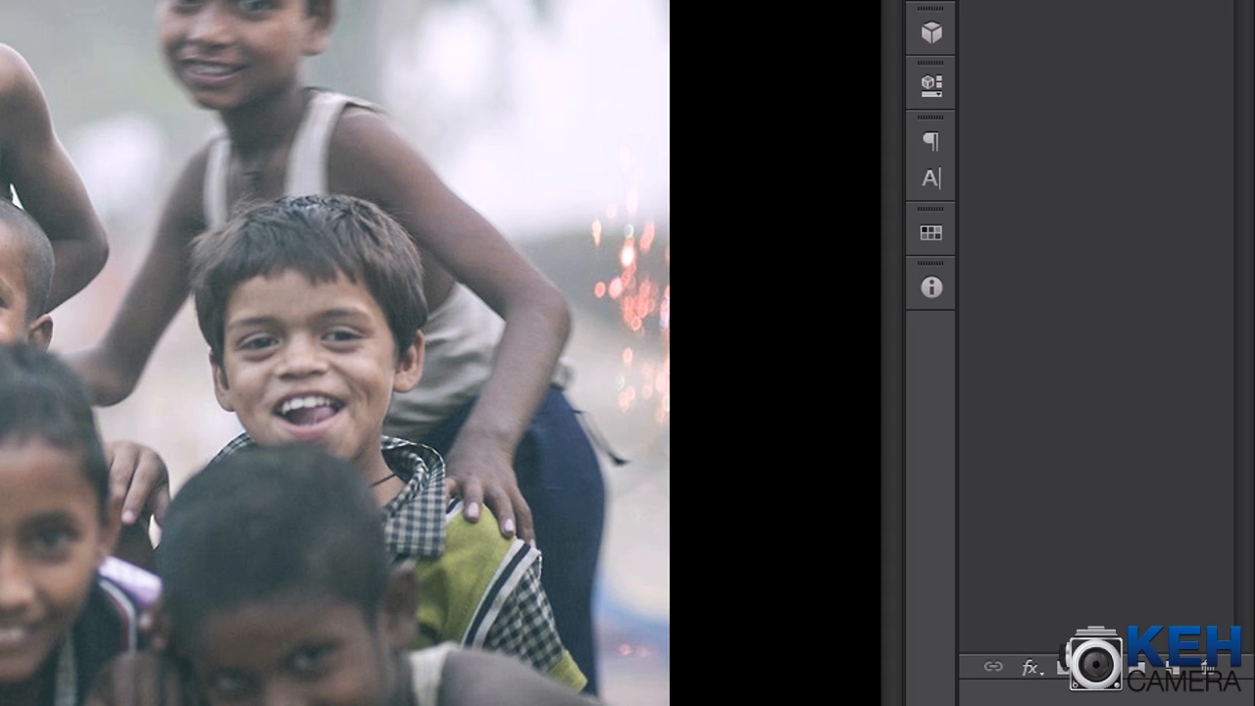
- Add a Hue/Saturation adjustment above the light leak layer and lower its saturation to -31
{"action": "left_click", "coordinate": [1180, 557]}
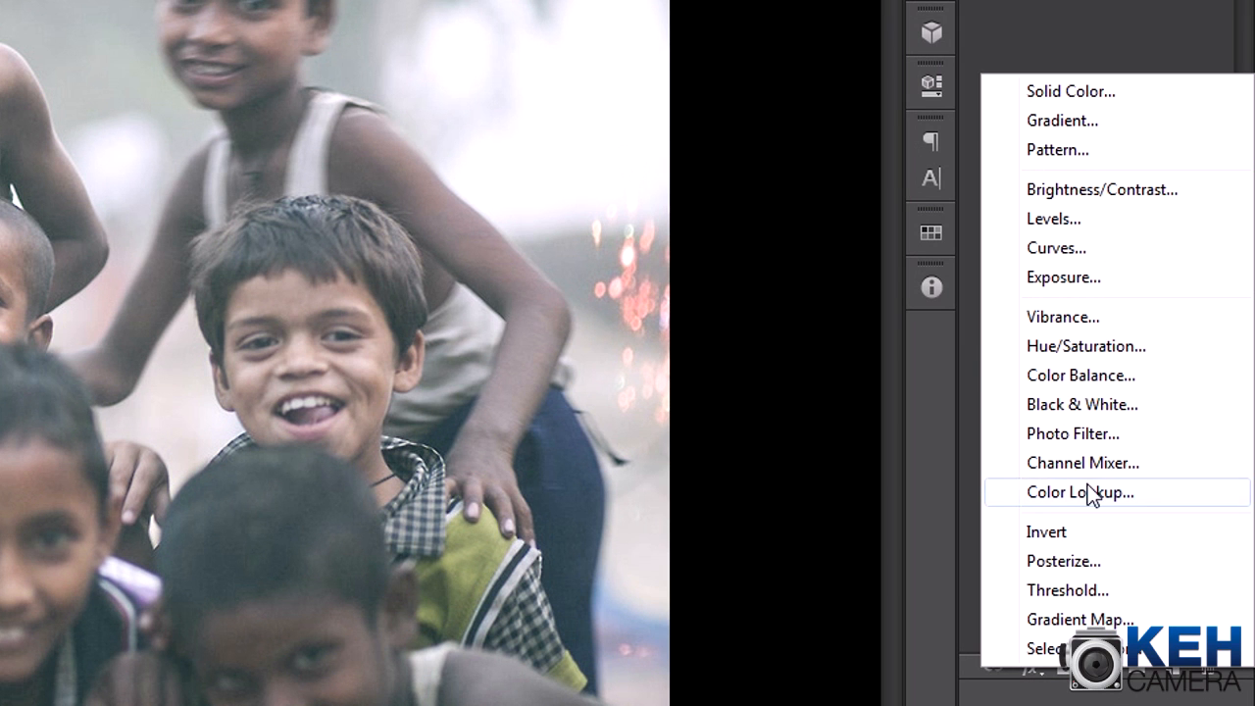
{"action": "left_click", "coordinate": [1070, 351]}
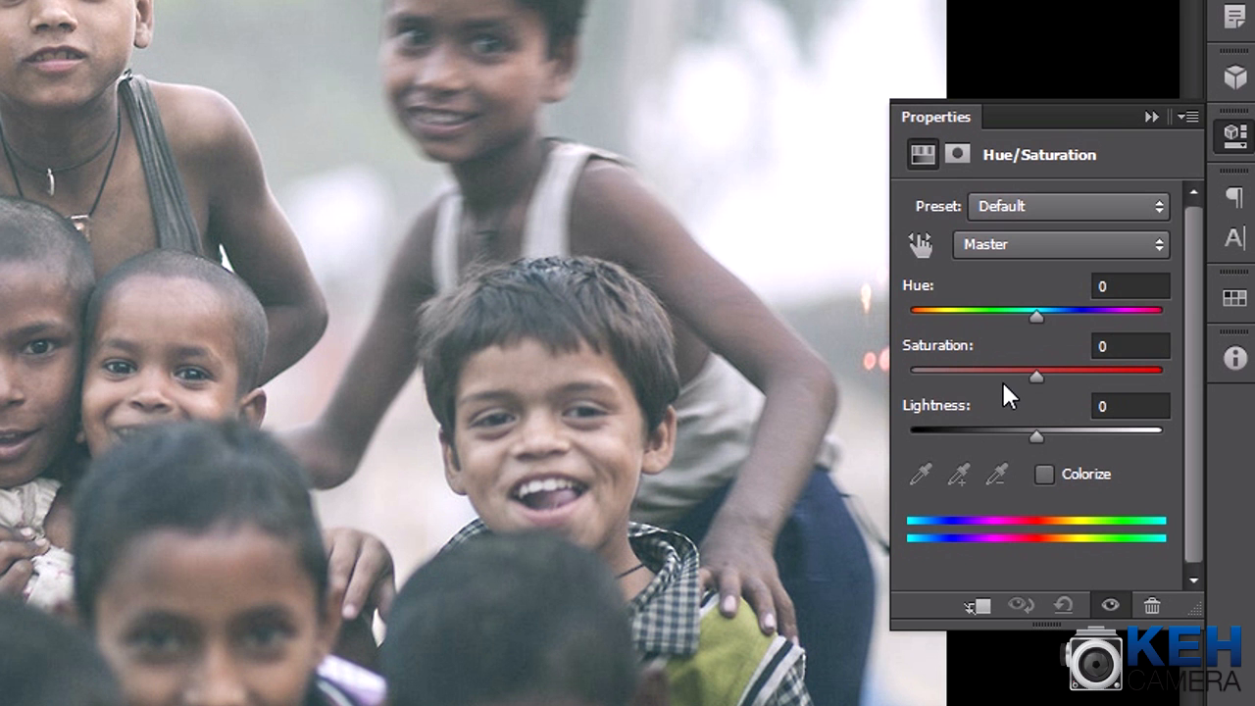
{"action": "left_click_drag", "start_coordinate": [1037, 378], "coordinate": [997, 386]}
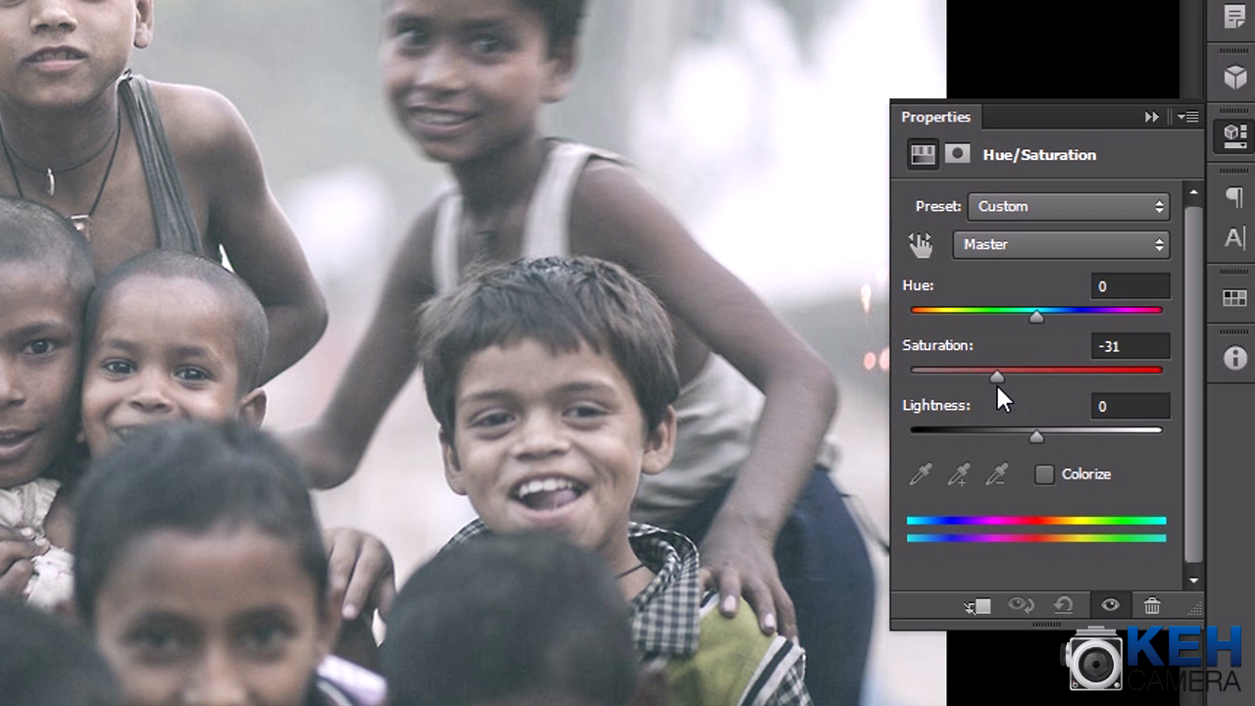
{"action": "left_click", "coordinate": [1176, 343]}
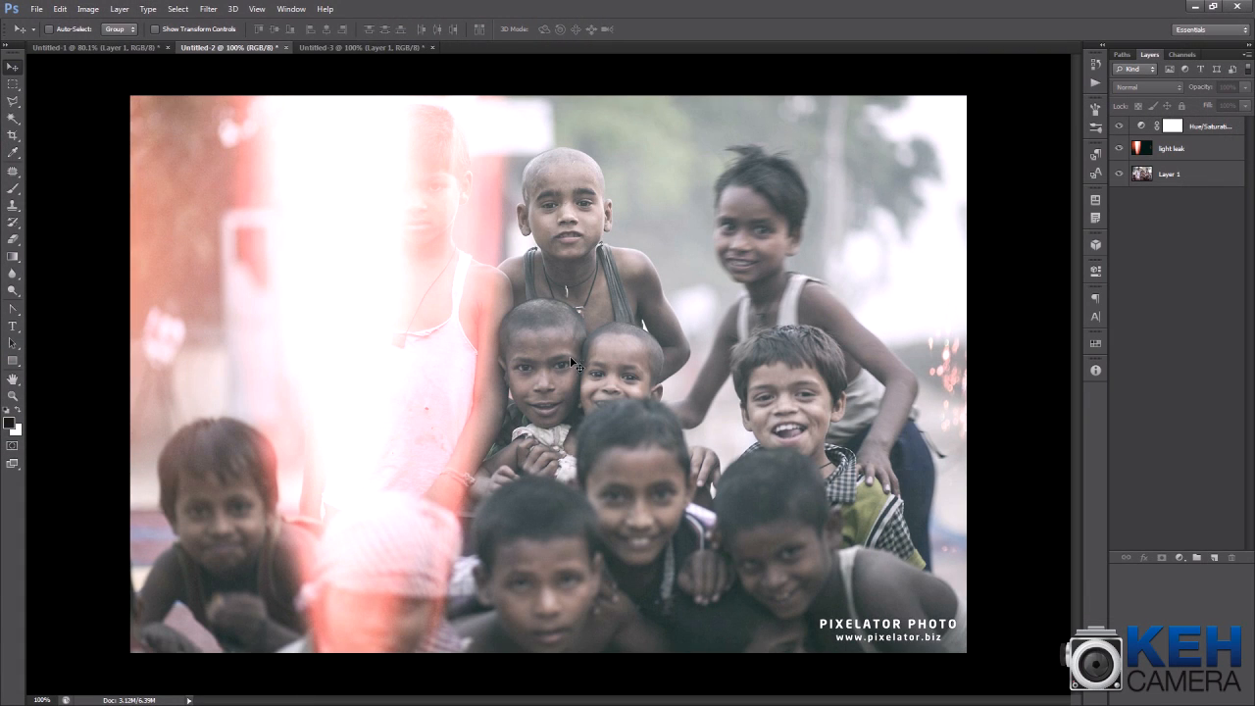
- Add a Curves adjustment with an S-shaped RGB curve, placing points at input 167, output 189 and input 100, output 70
{"action": "left_click", "coordinate": [1178, 557]}
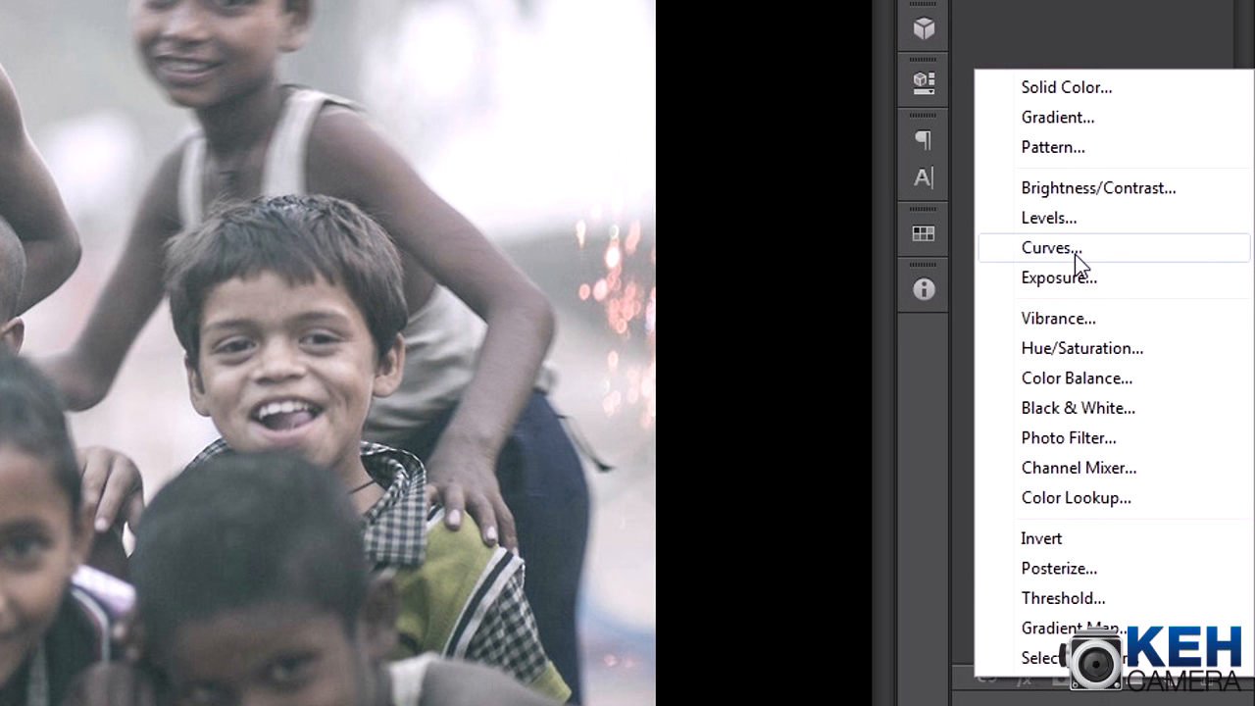
{"action": "left_click", "coordinate": [1075, 254]}
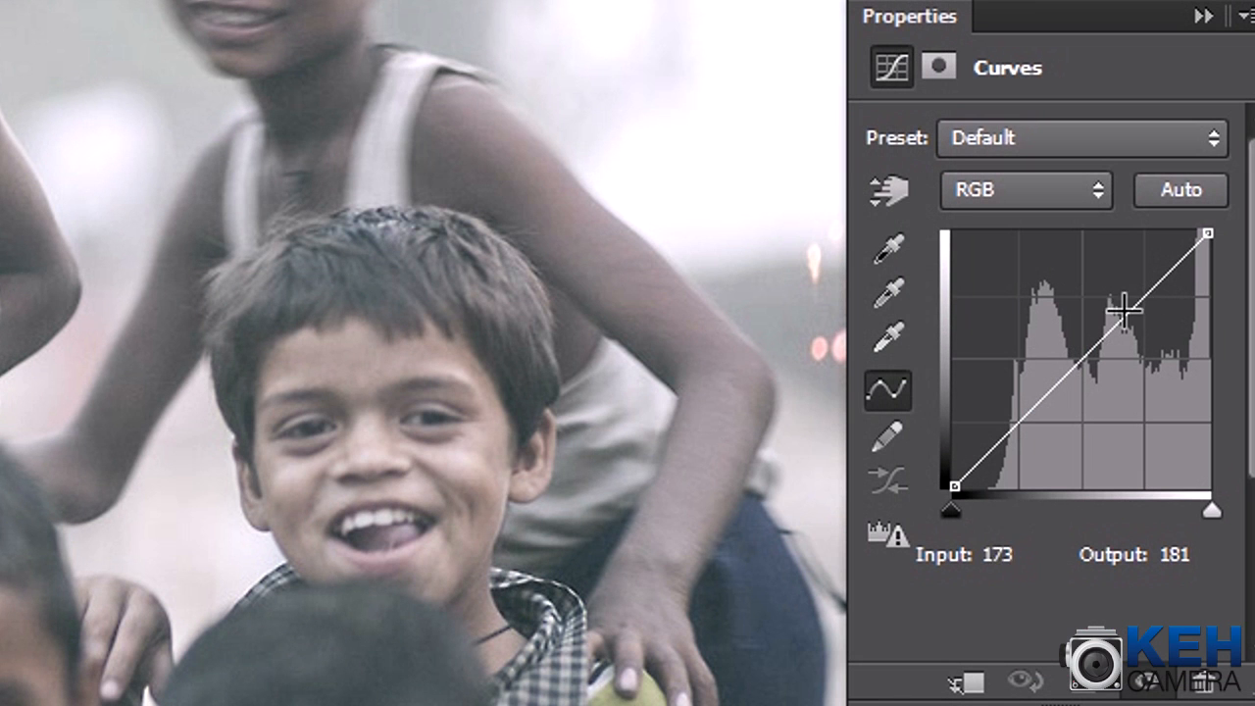
{"action": "left_click_drag", "start_coordinate": [1125, 312], "coordinate": [1120, 298]}
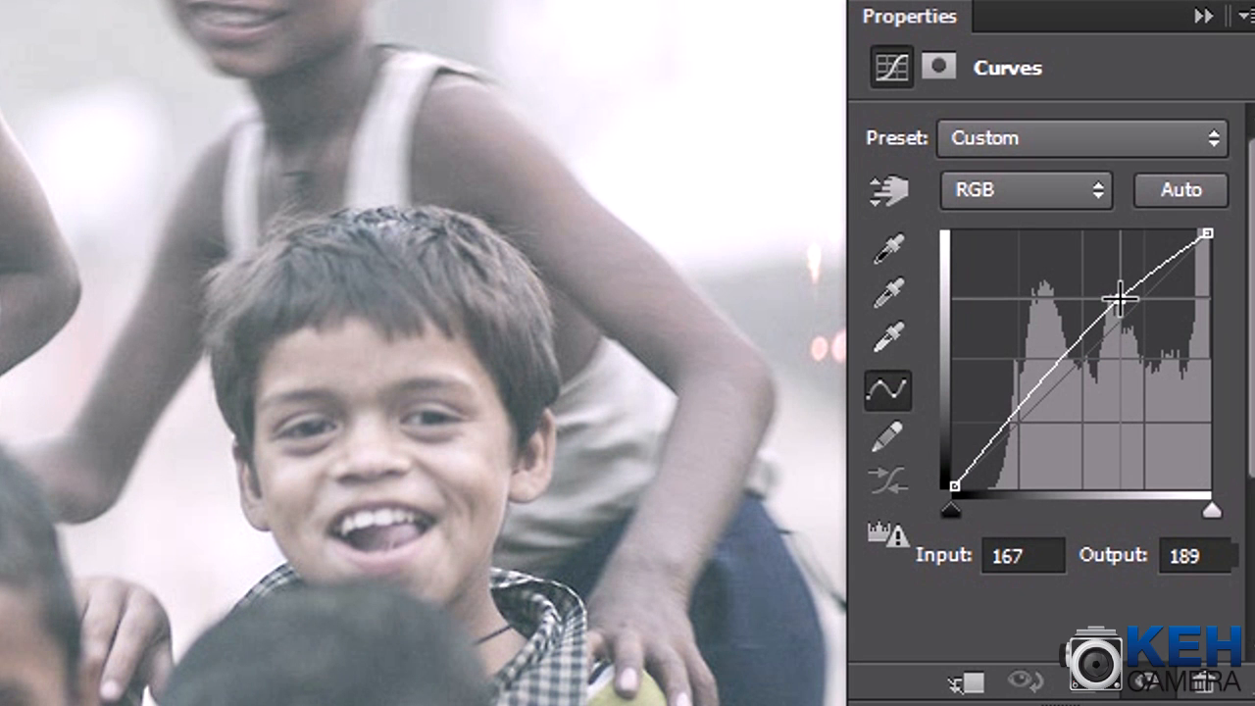
{"action": "left_click_drag", "start_coordinate": [1030, 391], "coordinate": [1058, 415]}
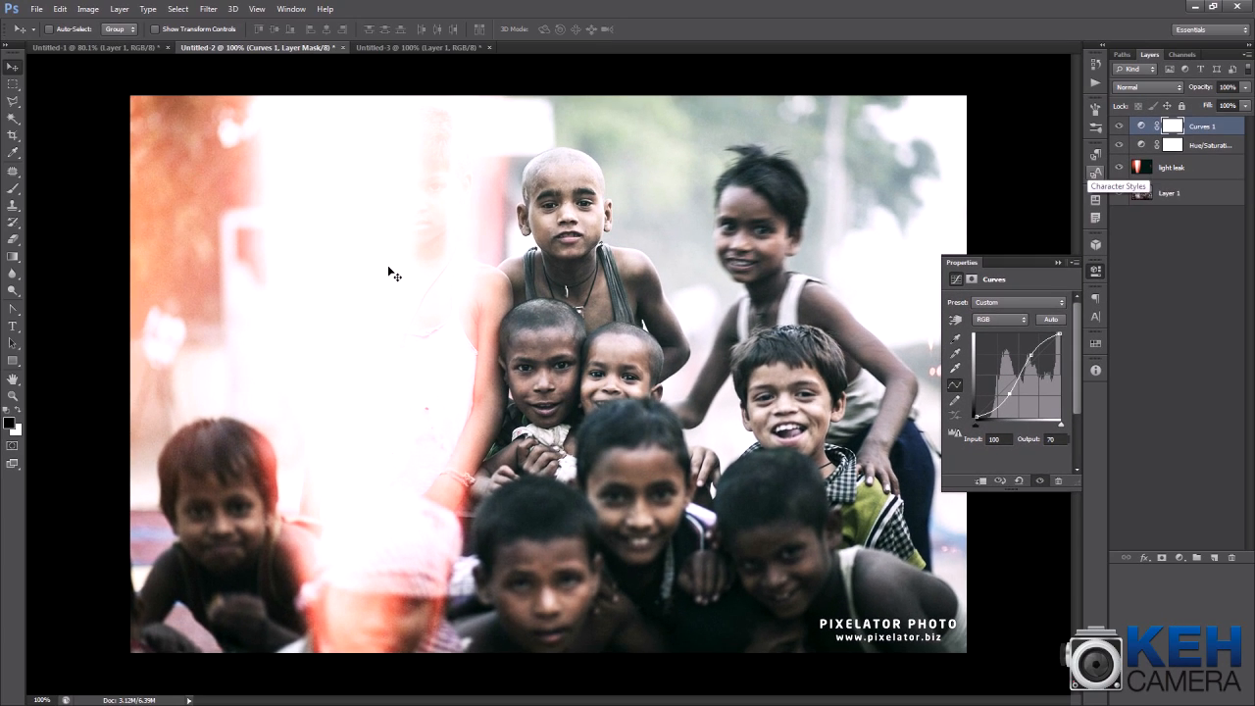
- Reduce the opacity of the light leak layer to 76%
{"action": "left_click", "coordinate": [1201, 177]}
{"action": "left_click", "coordinate": [1233, 212]}
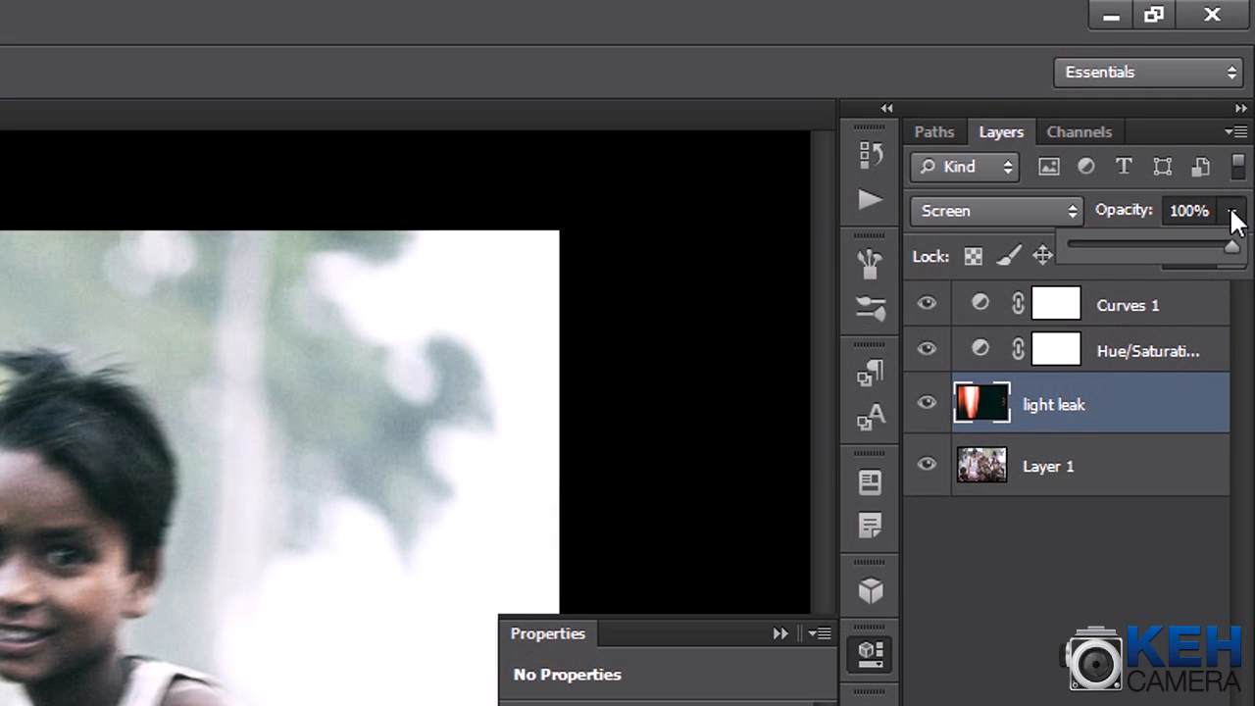
{"action": "left_click_drag", "start_coordinate": [1231, 252], "coordinate": [1186, 252]}
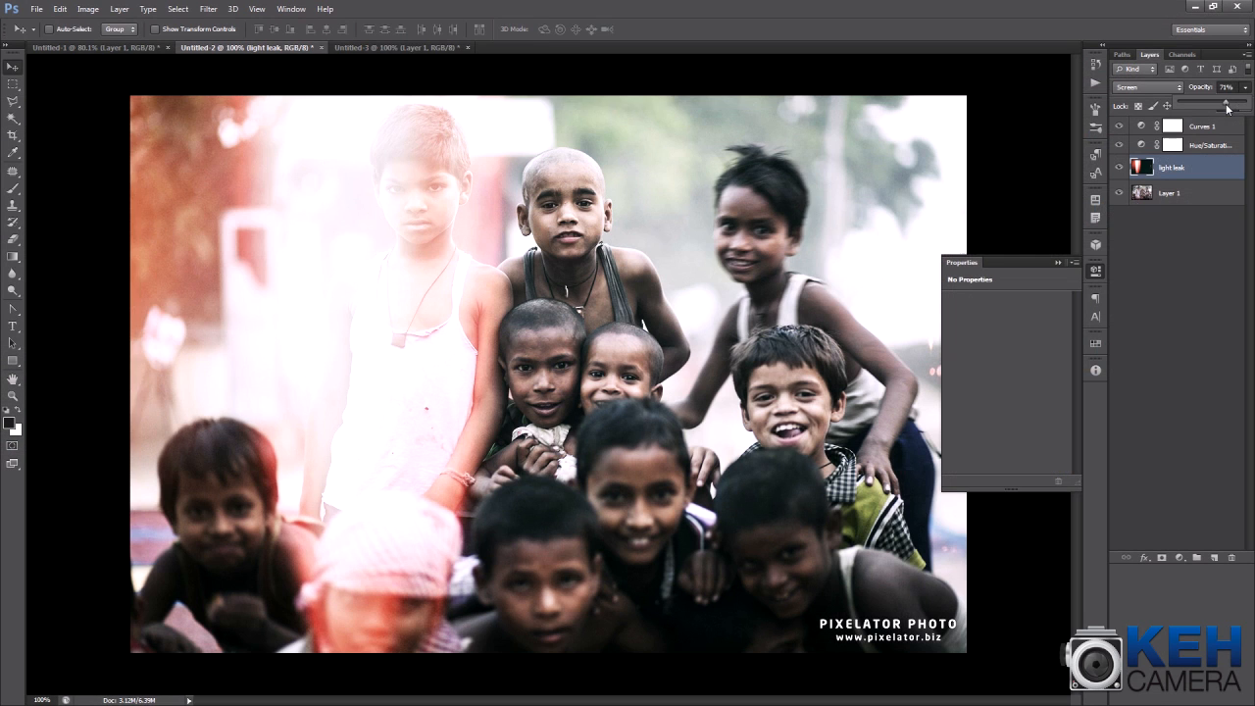
{"action": "left_click_drag", "start_coordinate": [1185, 252], "coordinate": [1236, 252]}
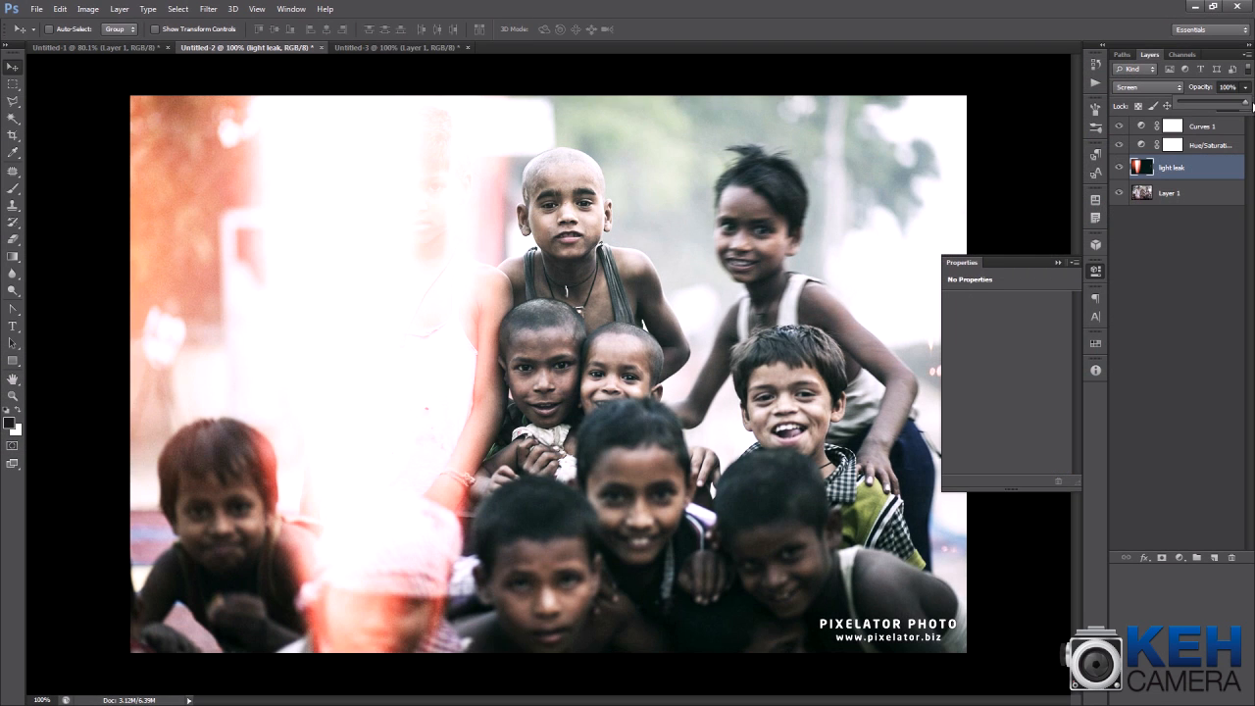
{"action": "left_click_drag", "start_coordinate": [1250, 108], "coordinate": [1232, 110]}
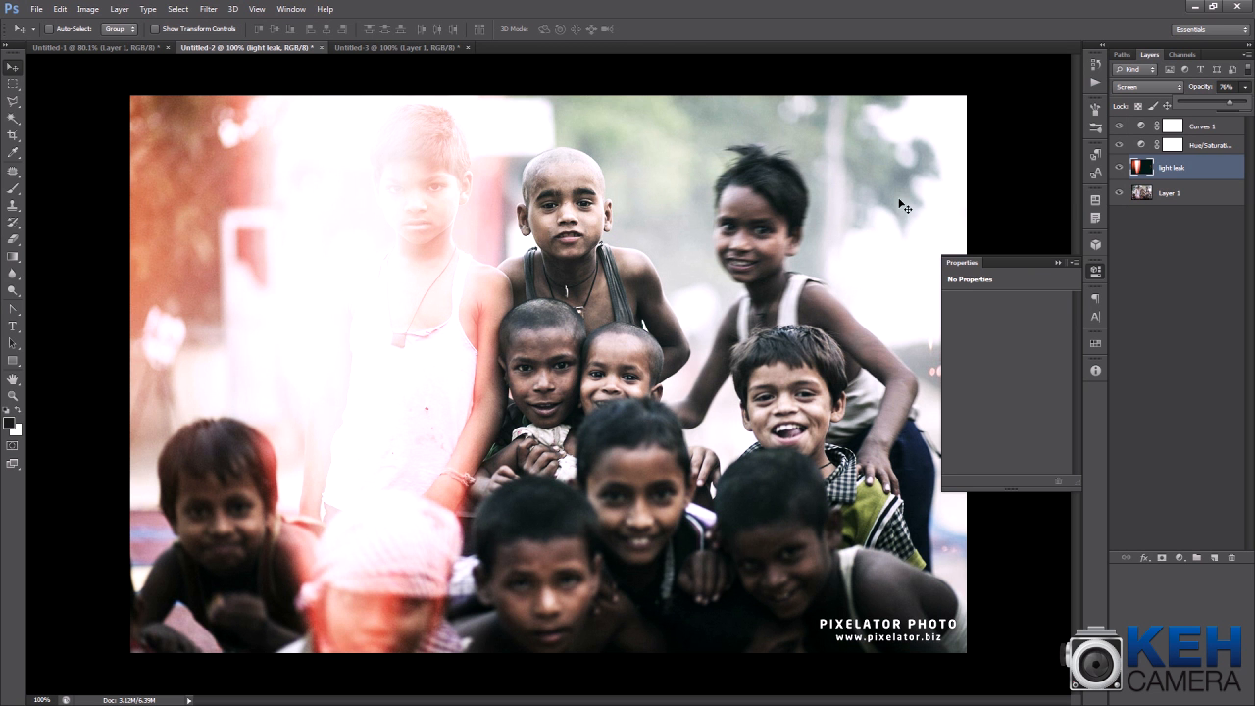
- Add a second Curves adjustment on top of the stack and raise its red channel's black point to output 32
{"action": "left_click", "coordinate": [1224, 130]}
{"action": "left_click", "coordinate": [1179, 557]}
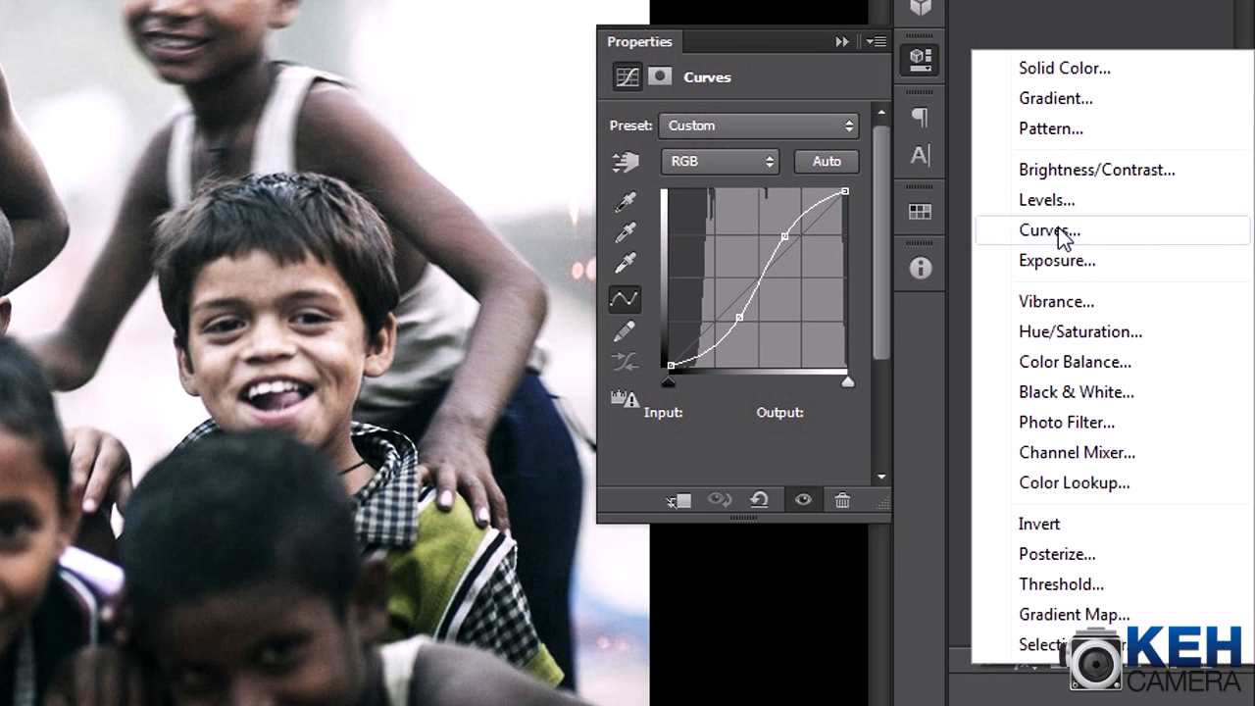
{"action": "left_click", "coordinate": [1047, 231]}
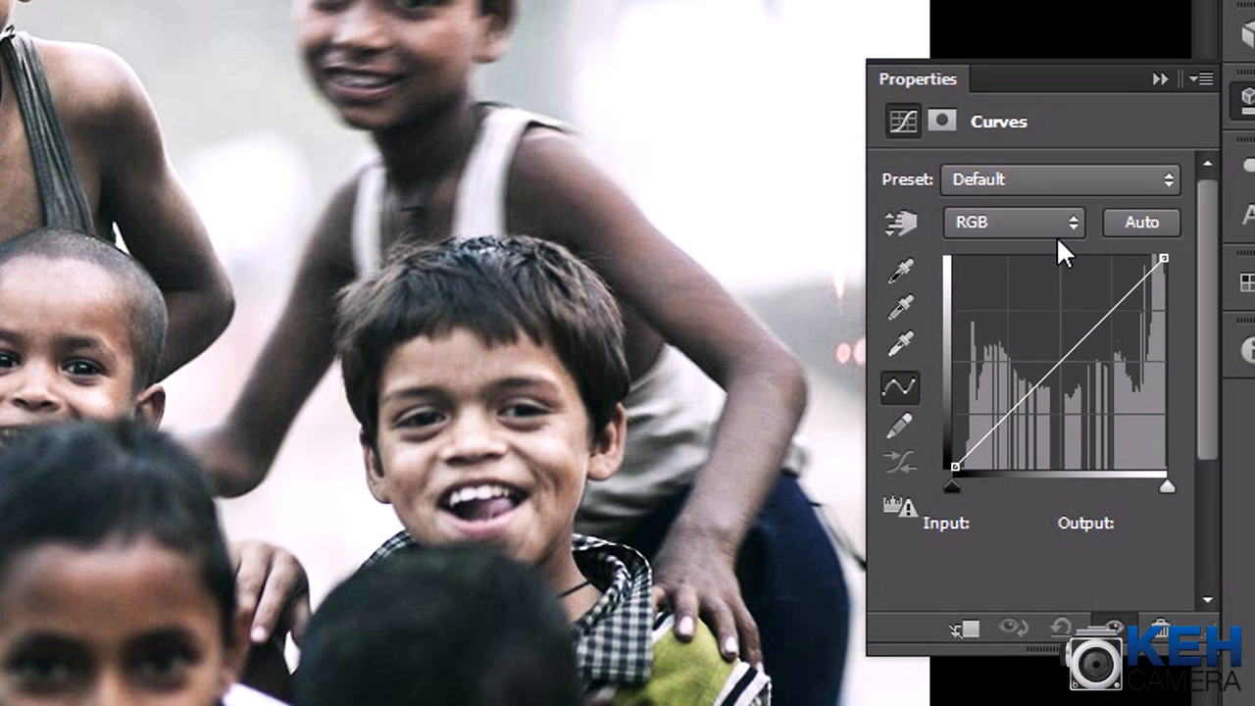
{"action": "left_click", "coordinate": [1050, 228]}
{"action": "left_click", "coordinate": [1005, 284]}
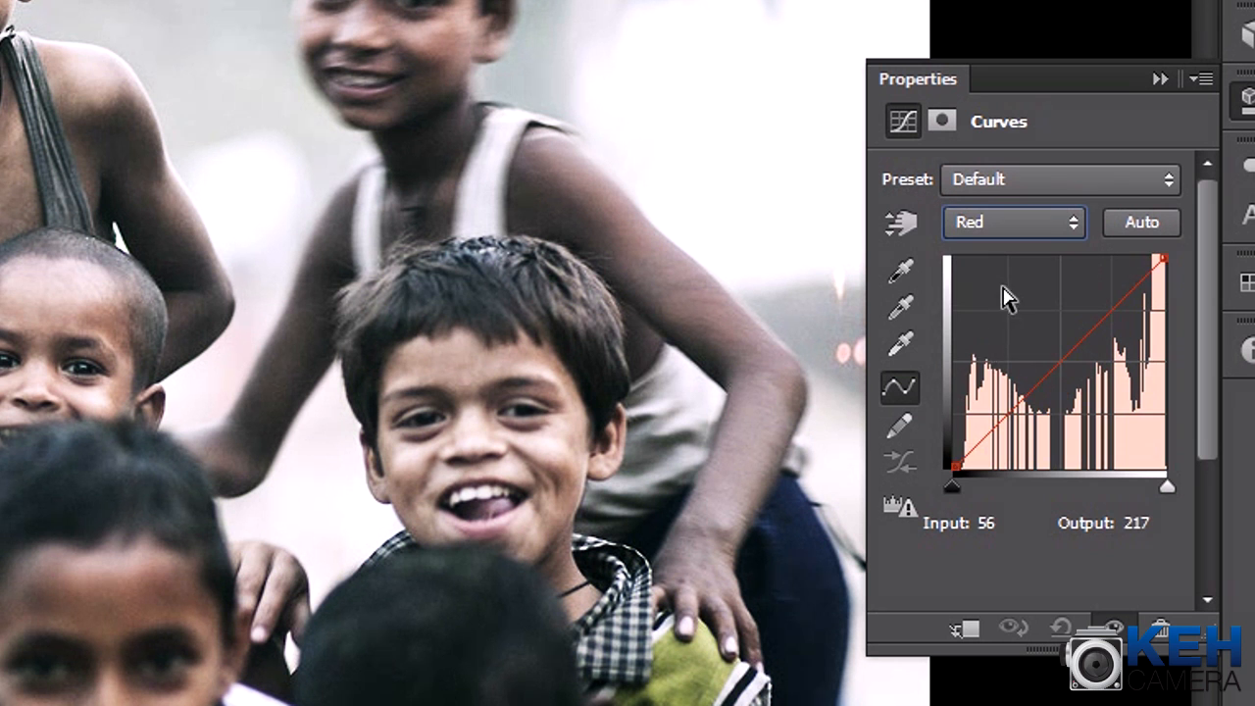
{"action": "left_click", "coordinate": [952, 467]}
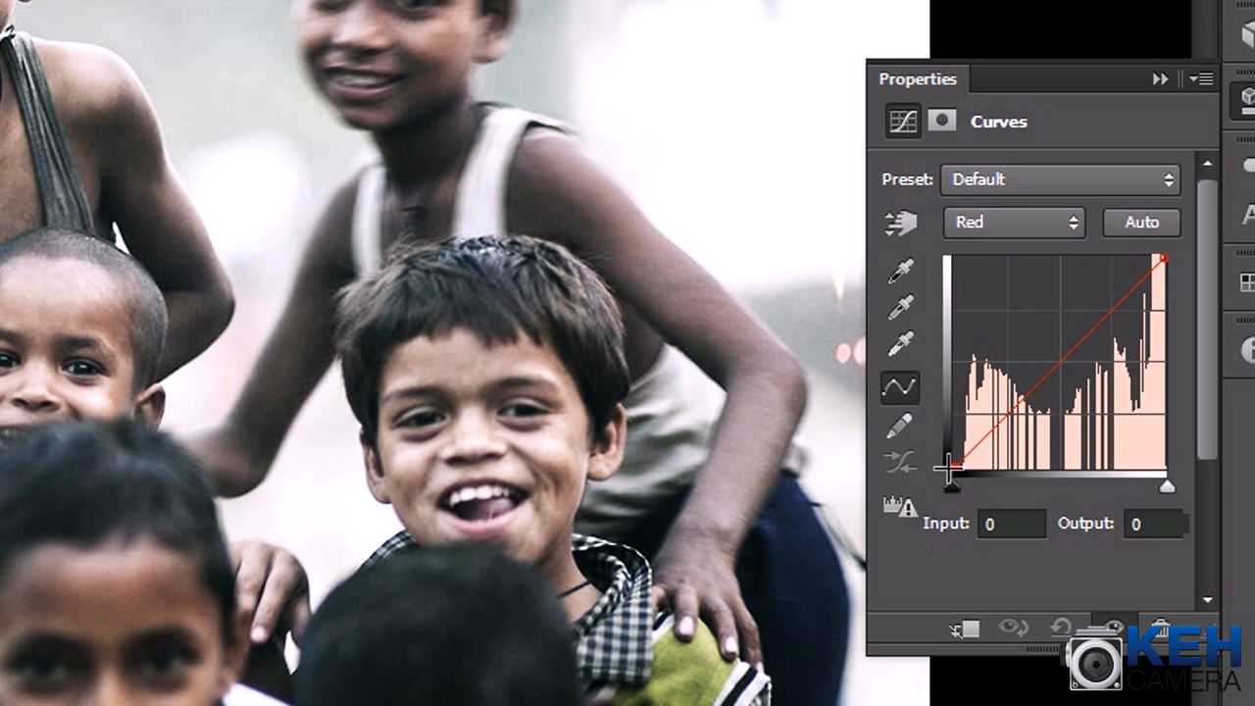
{"action": "left_click_drag", "start_coordinate": [938, 469], "coordinate": [930, 442]}
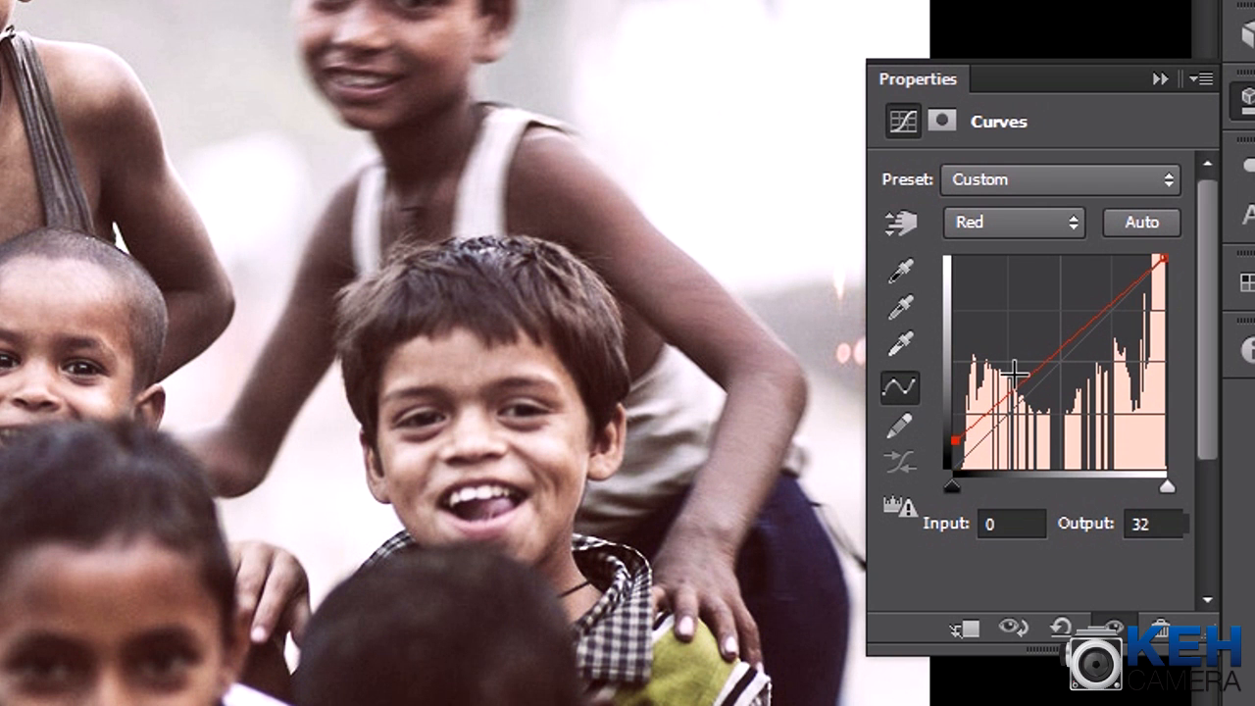
- Move the blue channel's black point of the second Curves adjustment to input 36, output 0
{"action": "left_click", "coordinate": [1063, 218]}
{"action": "left_click", "coordinate": [958, 335]}
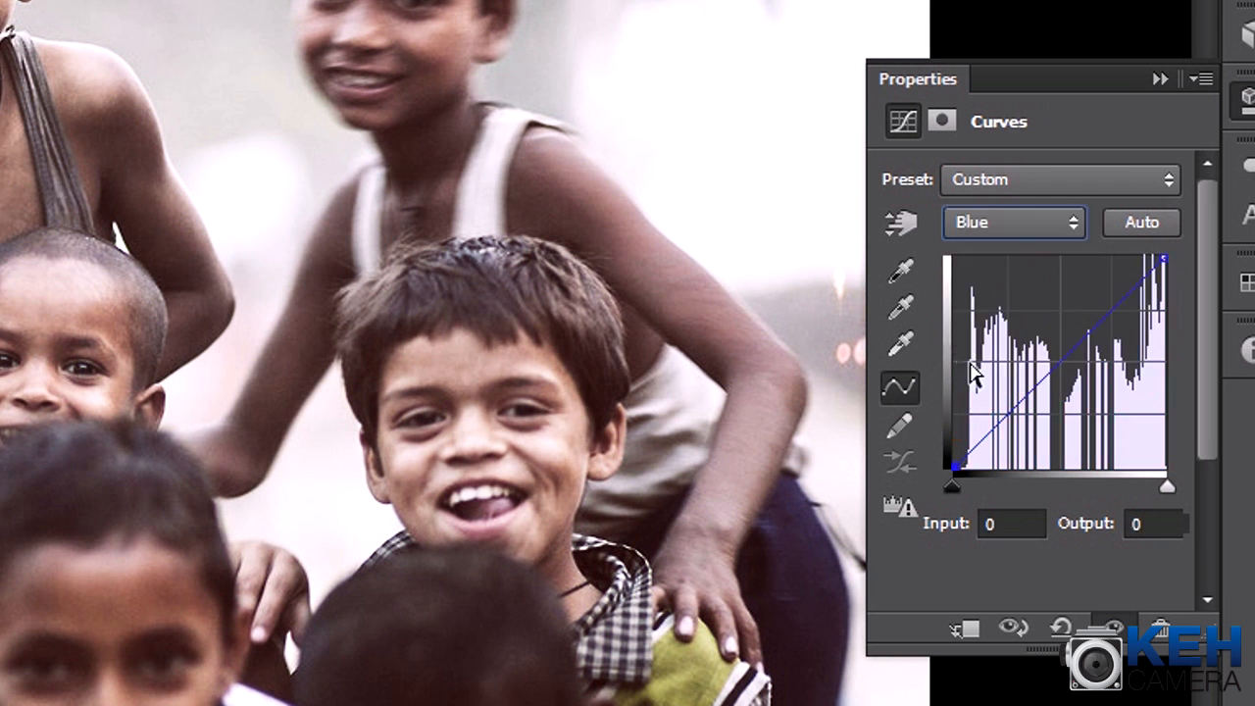
{"action": "left_click_drag", "start_coordinate": [954, 465], "coordinate": [982, 474]}
{"action": "left_click_drag", "start_coordinate": [984, 419], "coordinate": [989, 419]}
- Reduce the opacity of the second Curves adjustment layer to 59%
{"action": "left_click", "coordinate": [1239, 87]}
{"action": "left_click_drag", "start_coordinate": [1245, 106], "coordinate": [1236, 106]}
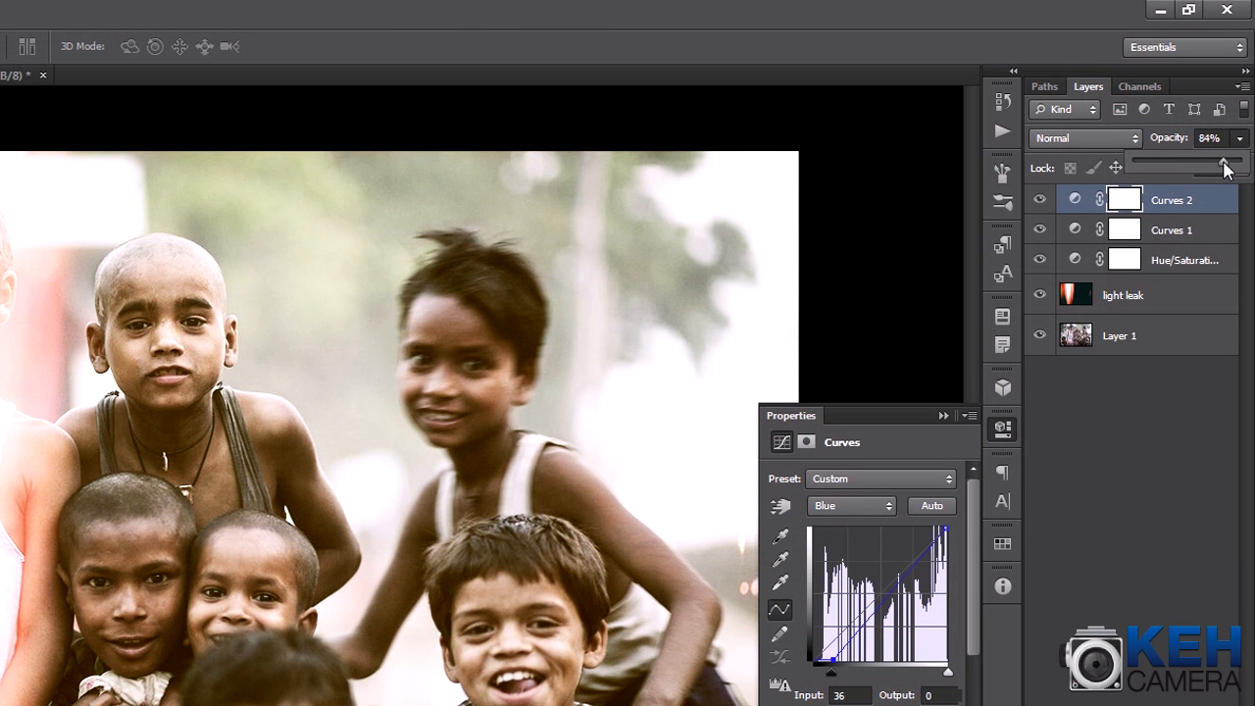
{"action": "left_click_drag", "start_coordinate": [1226, 169], "coordinate": [1195, 162]}
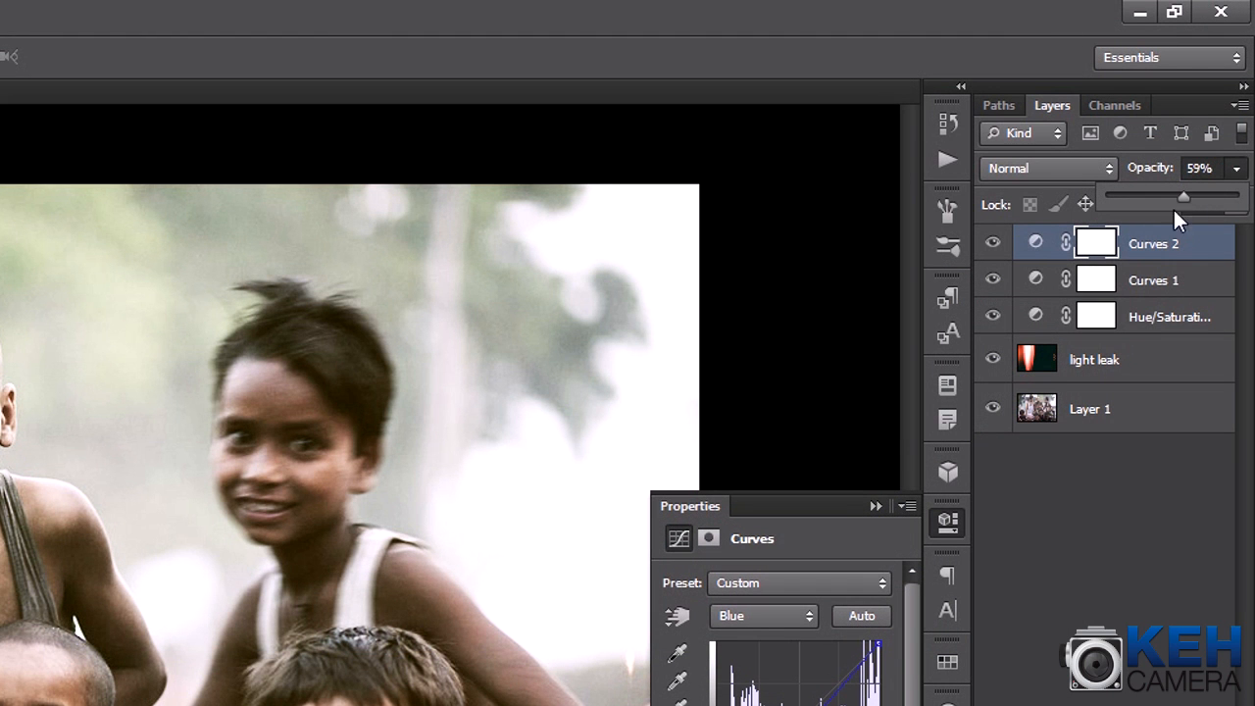
- Compare the original photo with the edited version by hiding and restoring all layers above the base photo
{"action": "left_click", "coordinate": [994, 412], "text": "alt"}
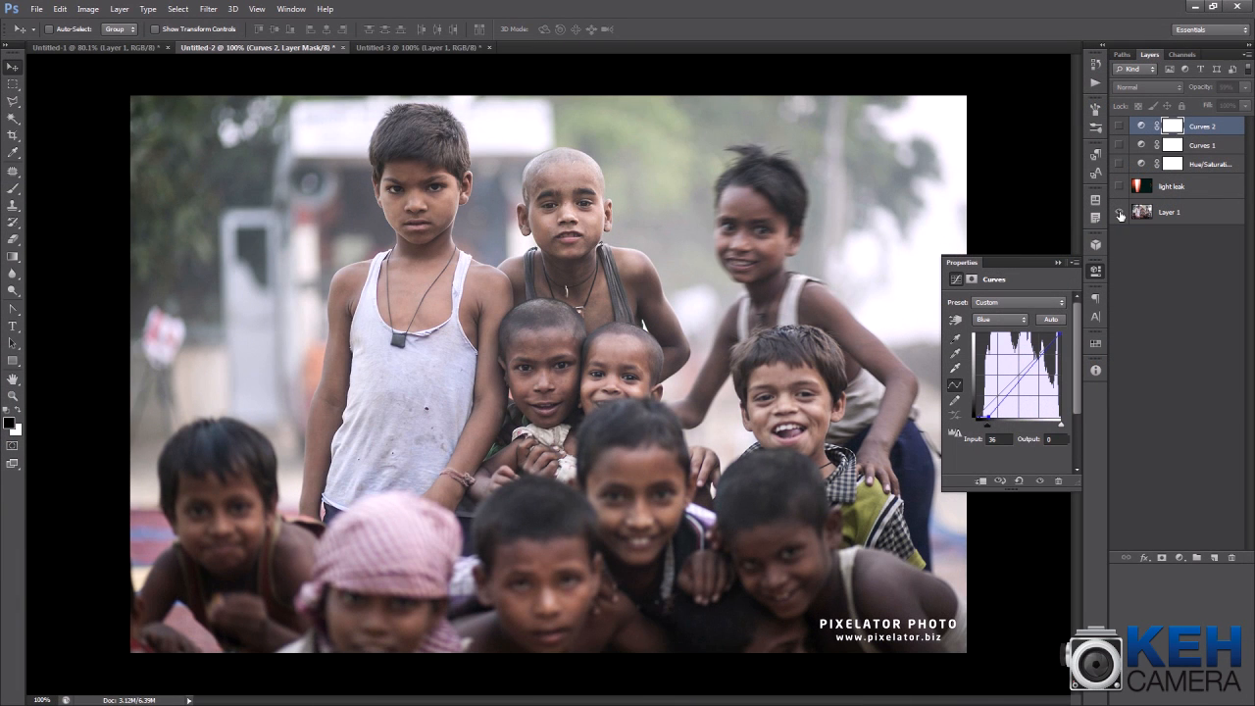
{"action": "left_click", "coordinate": [1120, 215], "text": "alt"}
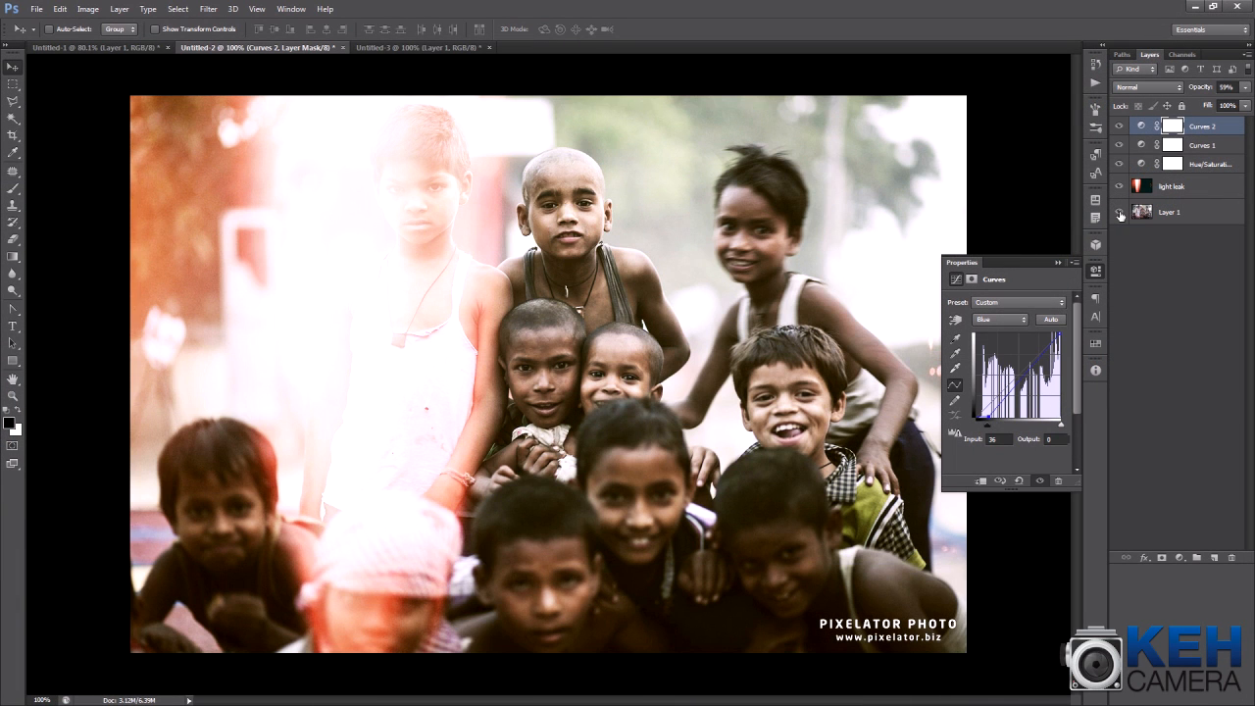
{"action": "left_click", "coordinate": [1121, 215], "text": "alt"}
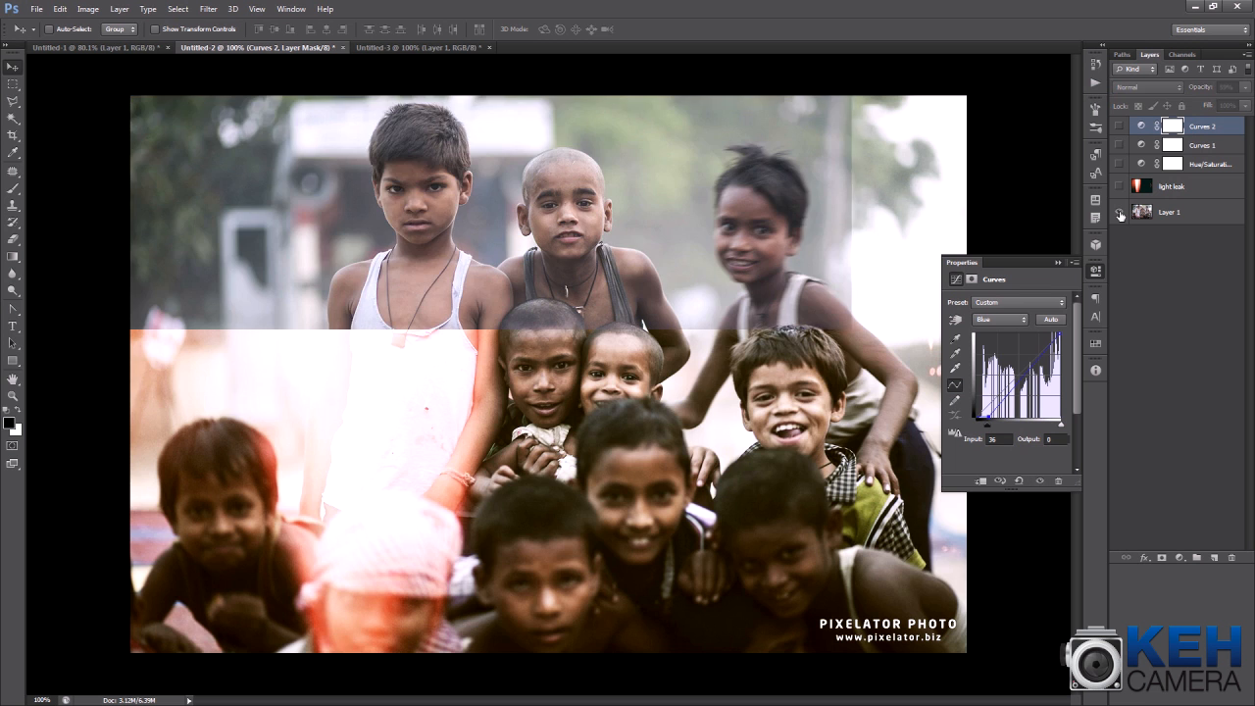
{"action": "left_click", "coordinate": [1121, 215], "text": "alt"}
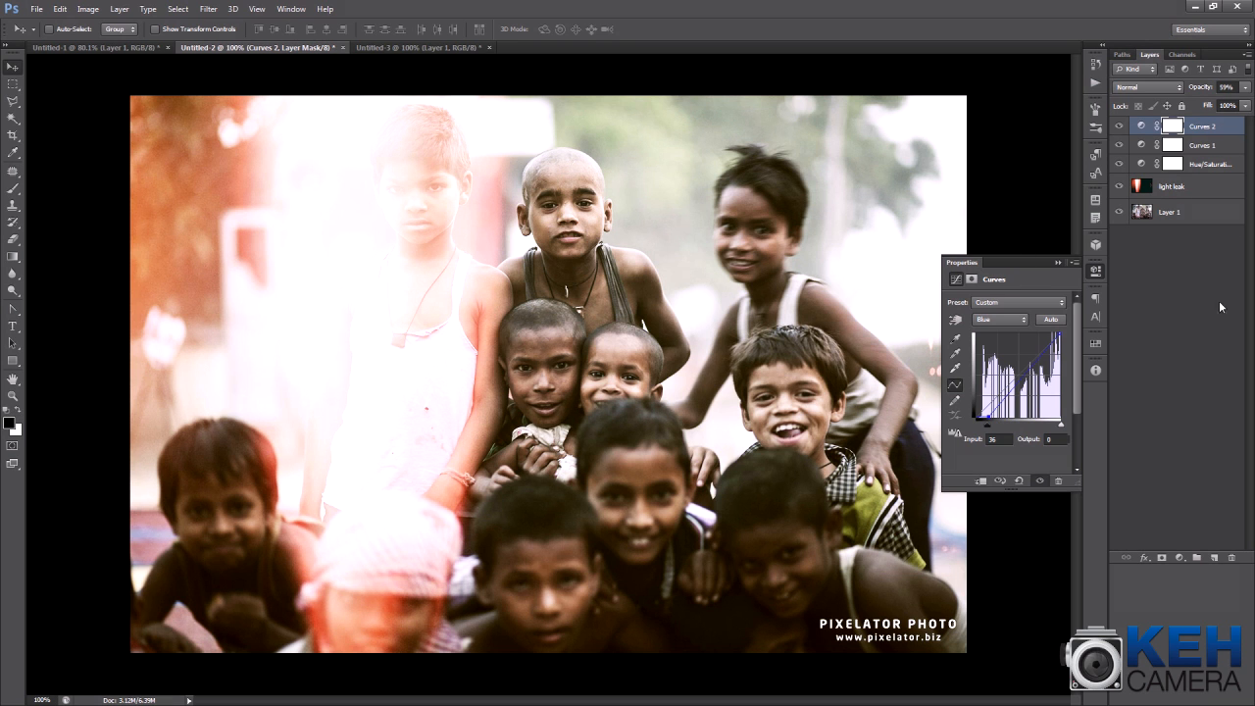
- Add a third Curves adjustment at the top of the stack with its default curve and collapse its properties
{"action": "left_click", "coordinate": [1182, 555]}
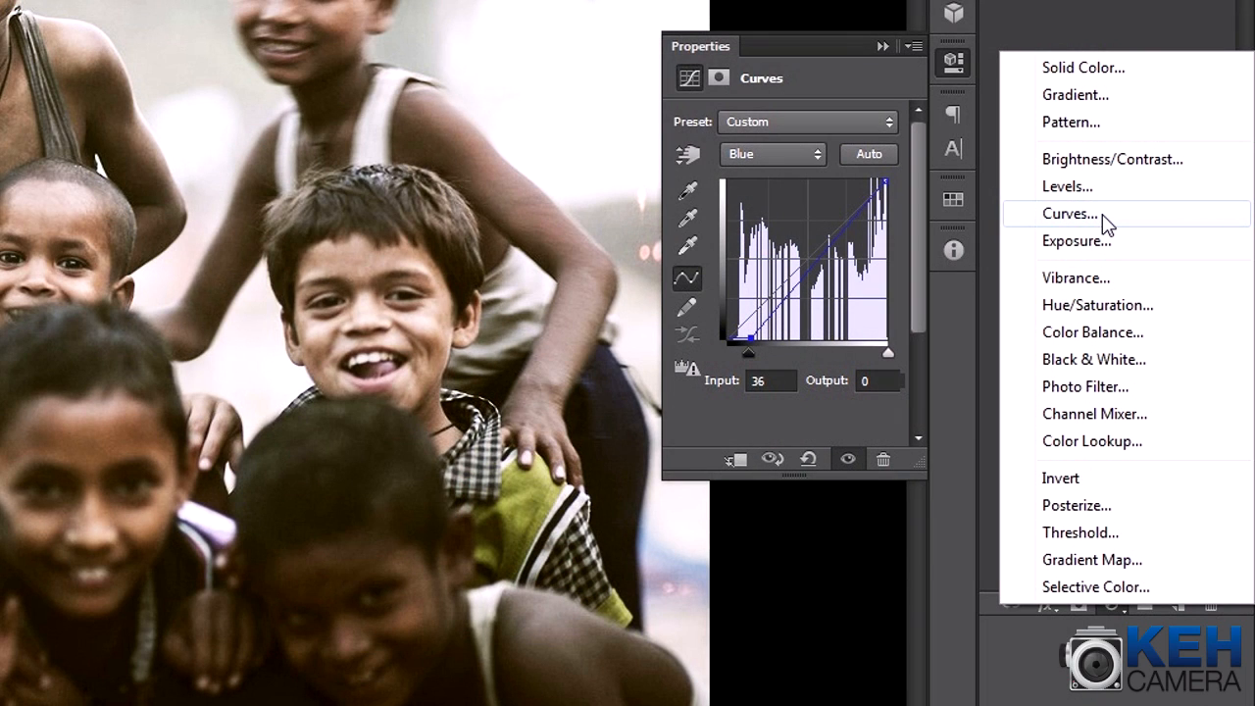
{"action": "left_click", "coordinate": [1102, 214]}
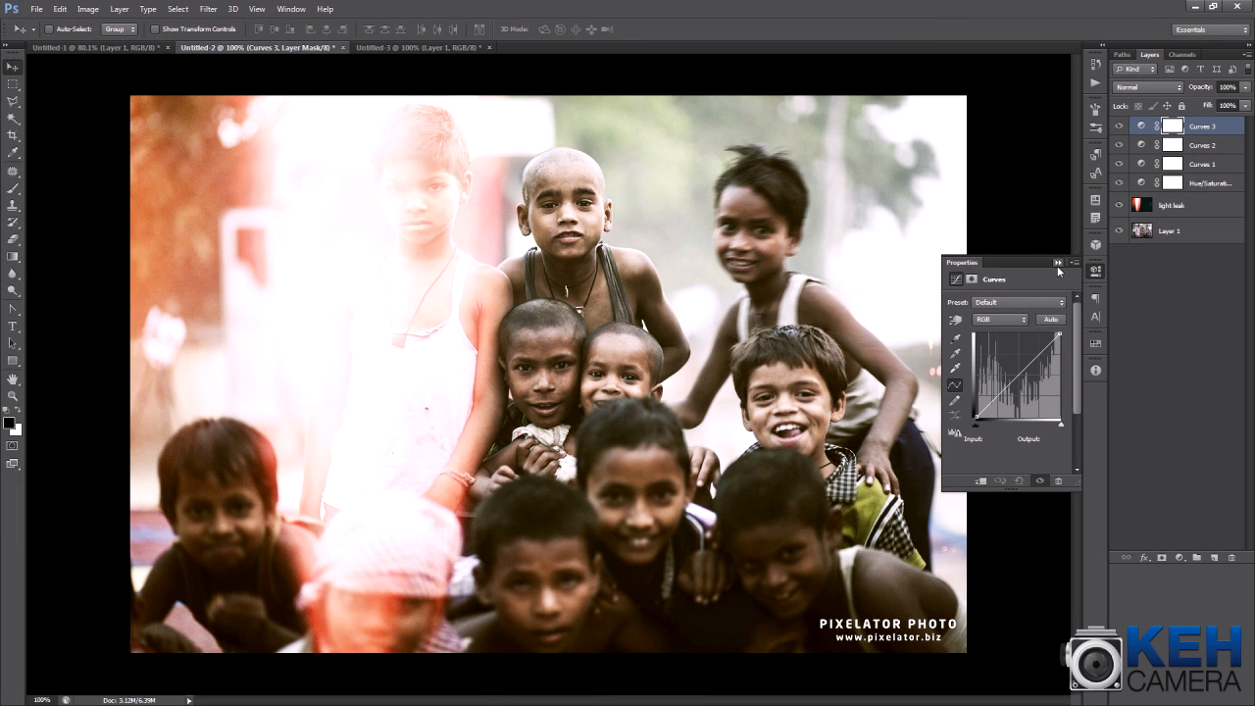
{"action": "left_click", "coordinate": [1058, 263]}
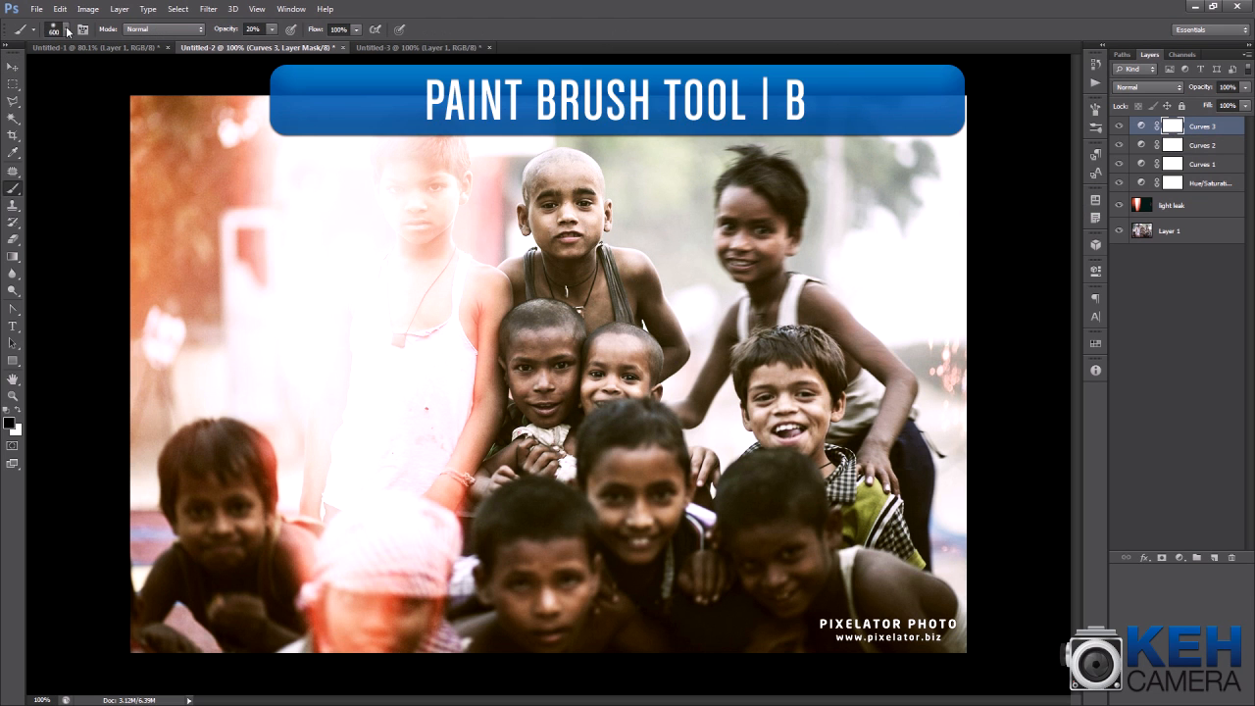
- Choose a soft round brush of 600 px with 0% hardness for painting on the new adjustment's mask
{"action": "left_click", "coordinate": [66, 30]}
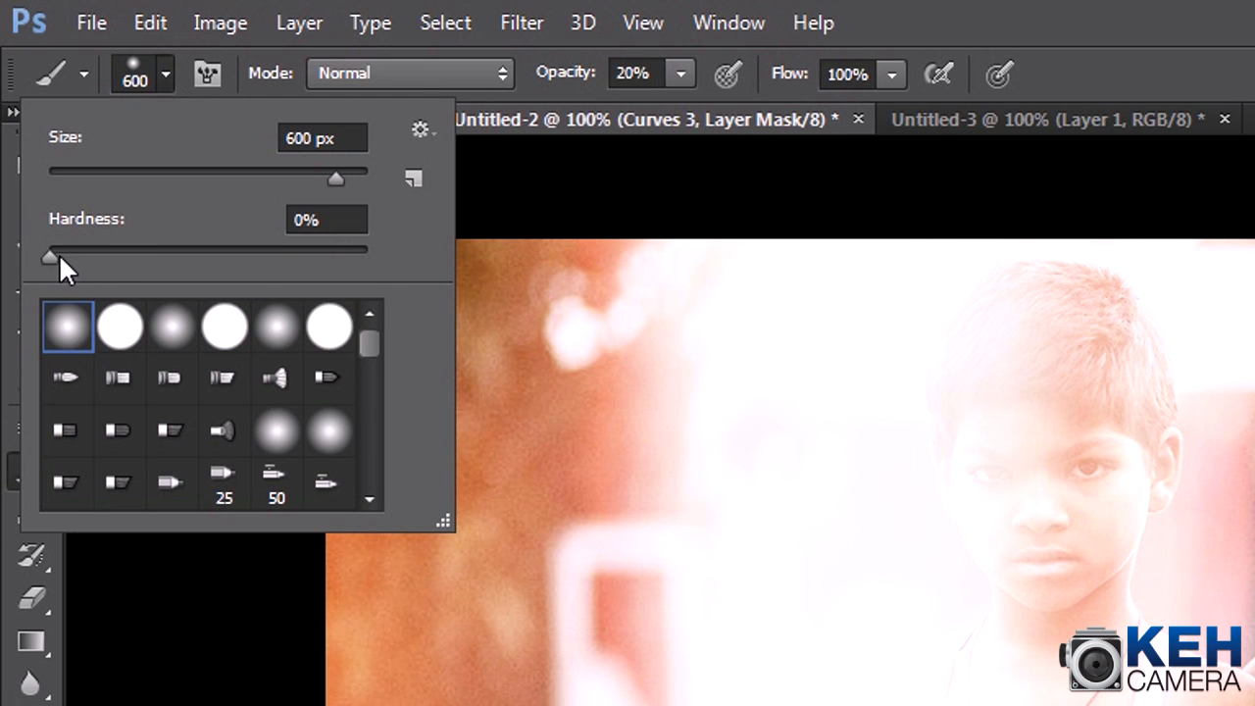
{"action": "left_click", "coordinate": [65, 330]}
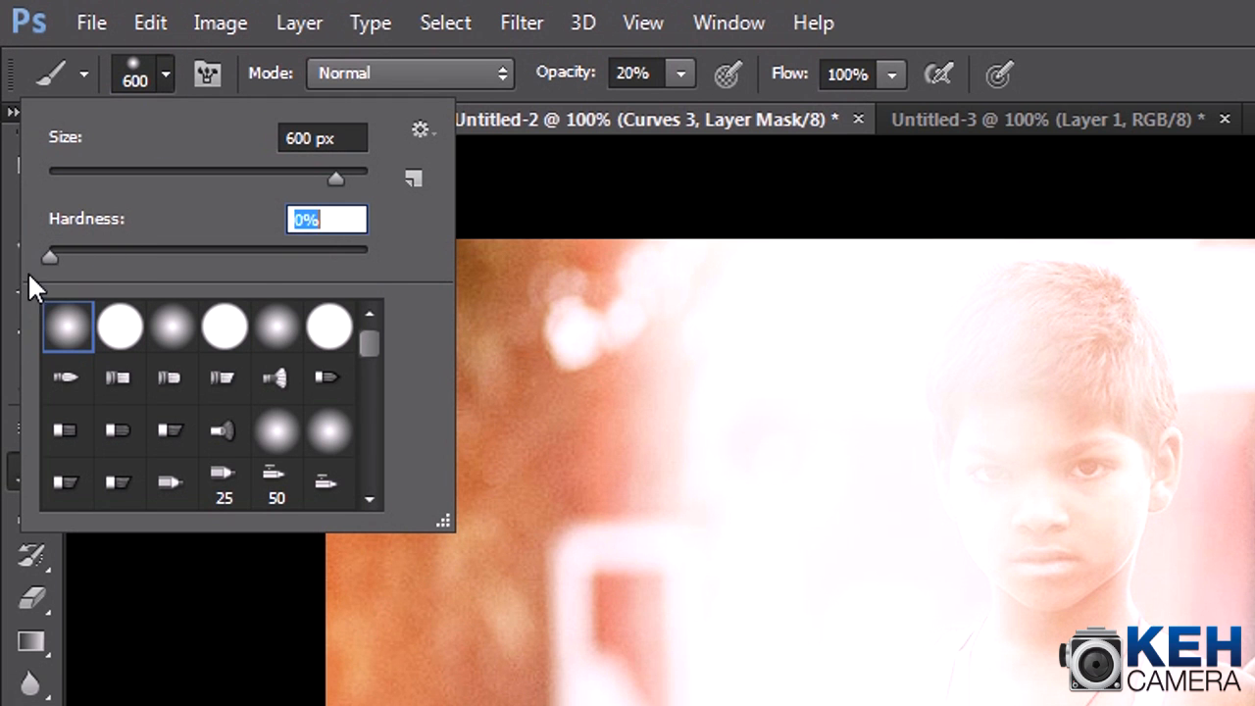
{"action": "left_click", "coordinate": [74, 340]}
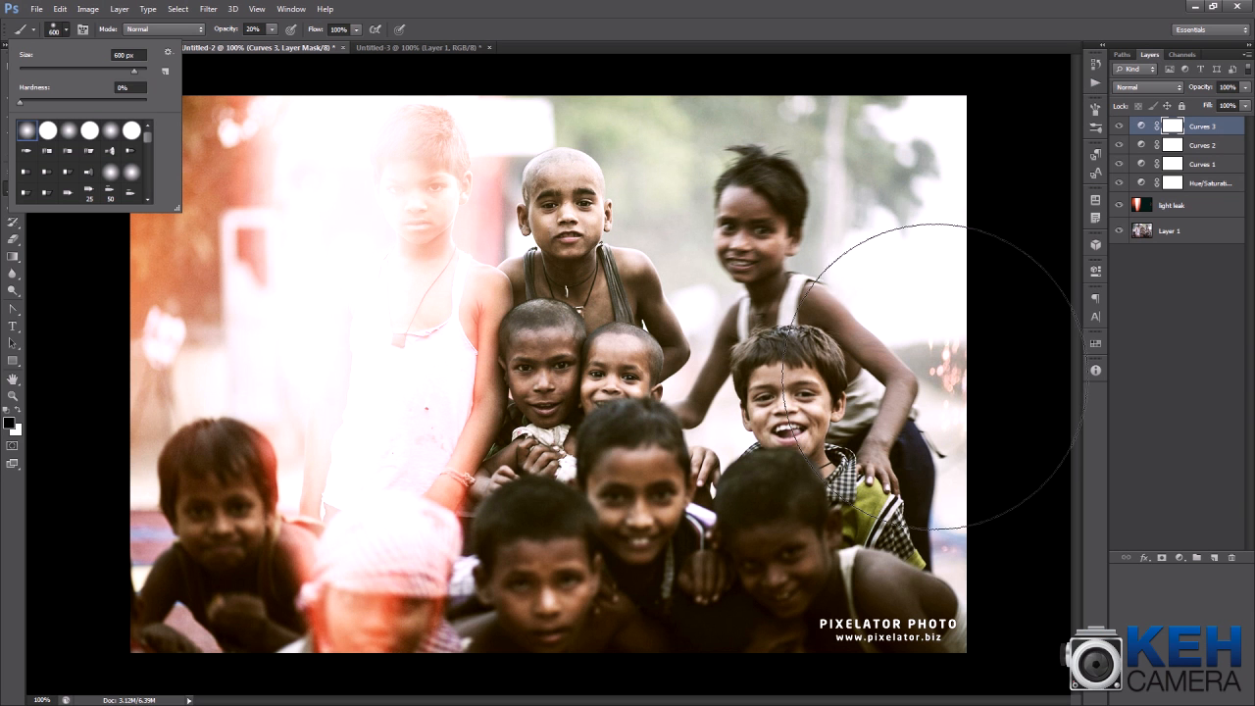
{"action": "left_click", "coordinate": [938, 362]}
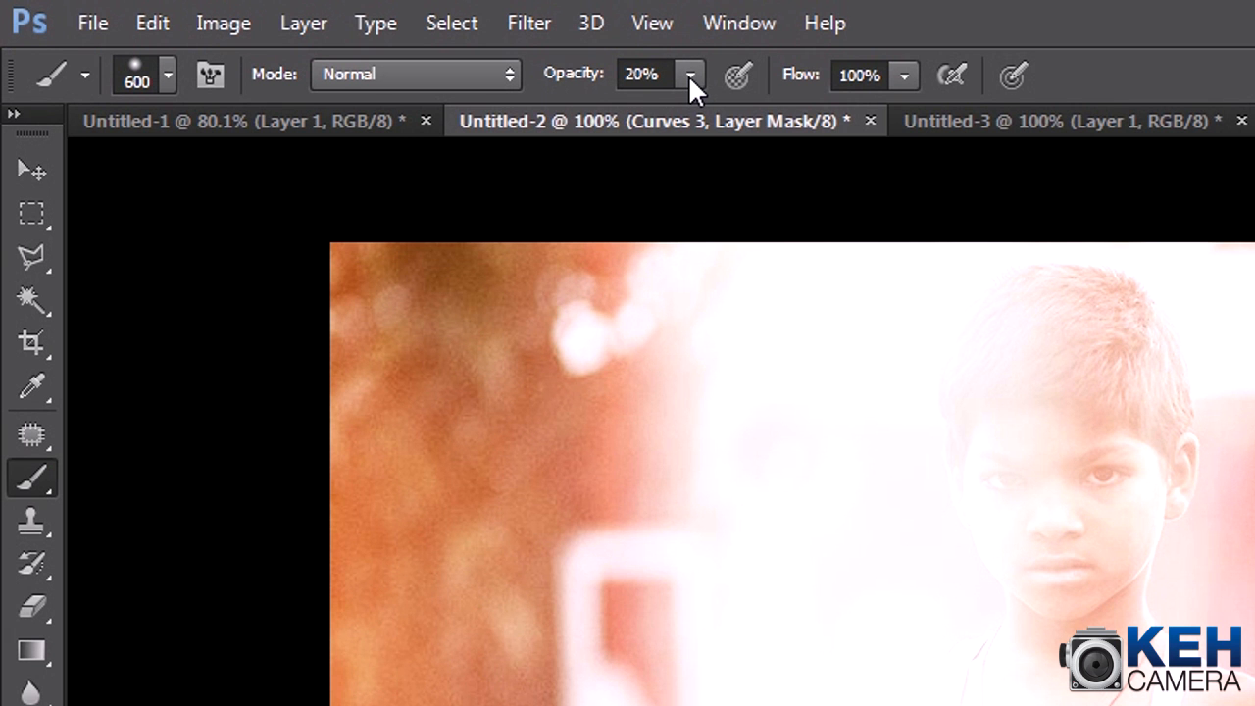
- Adjust the brush opacity and paint black softly over the photo's right edge in the topmost Curves layer's mask
{"action": "left_click", "coordinate": [691, 75]}
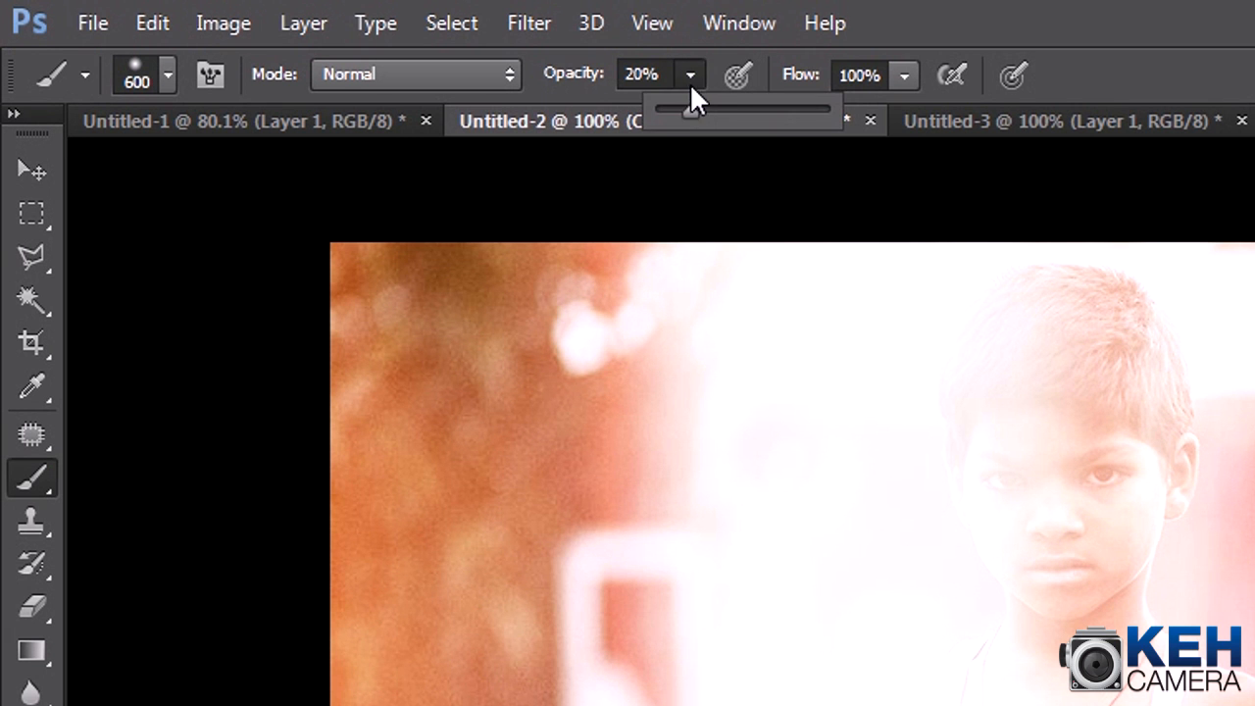
{"action": "left_click_drag", "start_coordinate": [689, 108], "coordinate": [939, 136]}
{"action": "key", "text": "Return"}
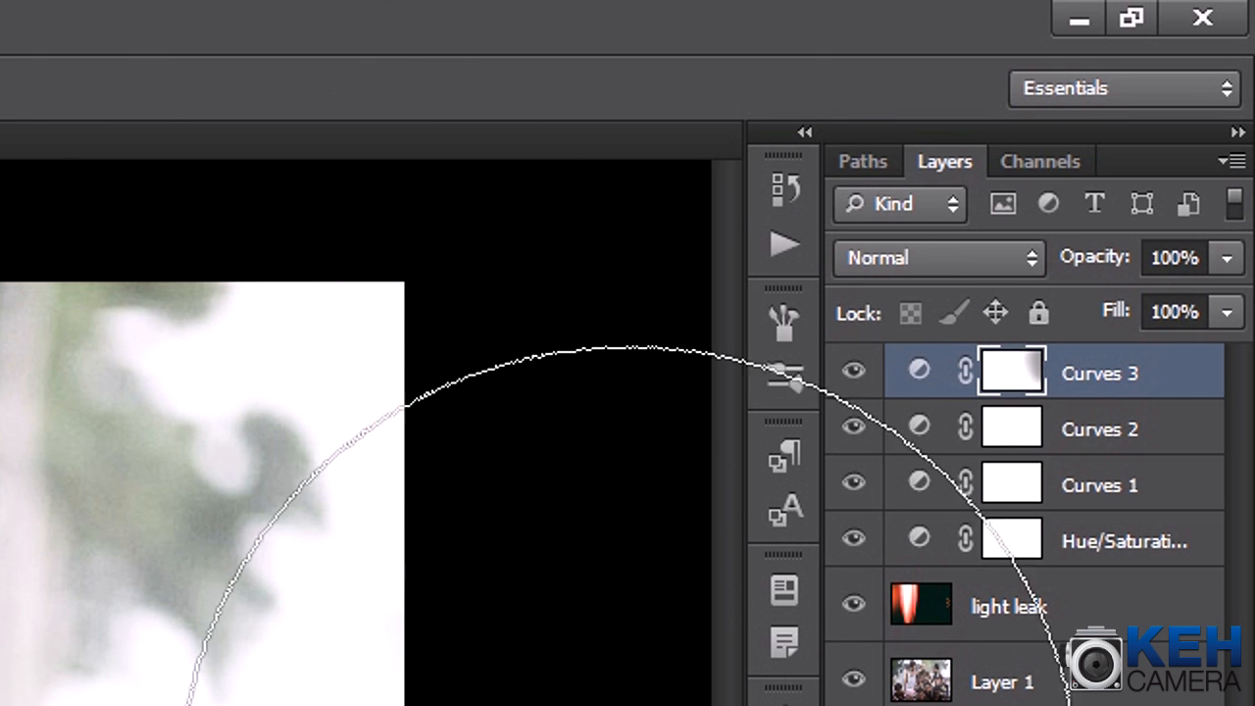
- Finish painting black over the photo's right edge in the Curves 3 mask and slightly lift the midtones of its RGB curve
{"action": "left_click_drag", "start_coordinate": [420, 284], "coordinate": [486, 284]}
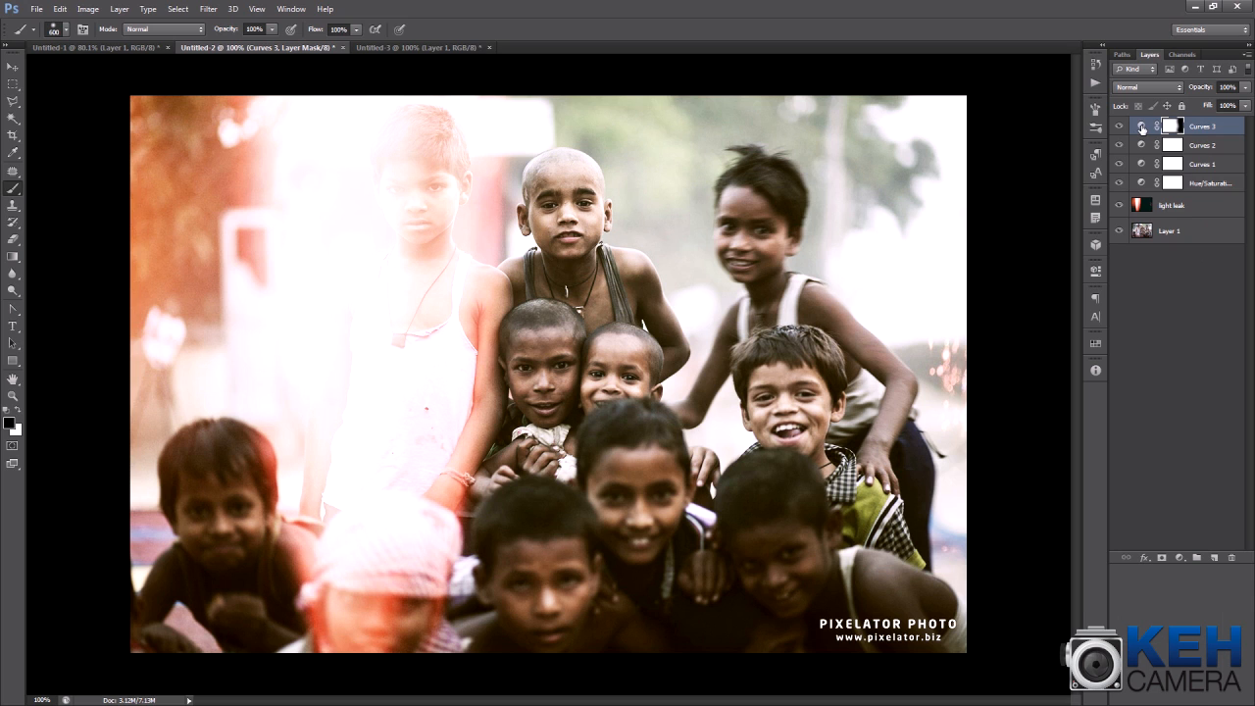
{"action": "left_click", "coordinate": [1142, 128]}
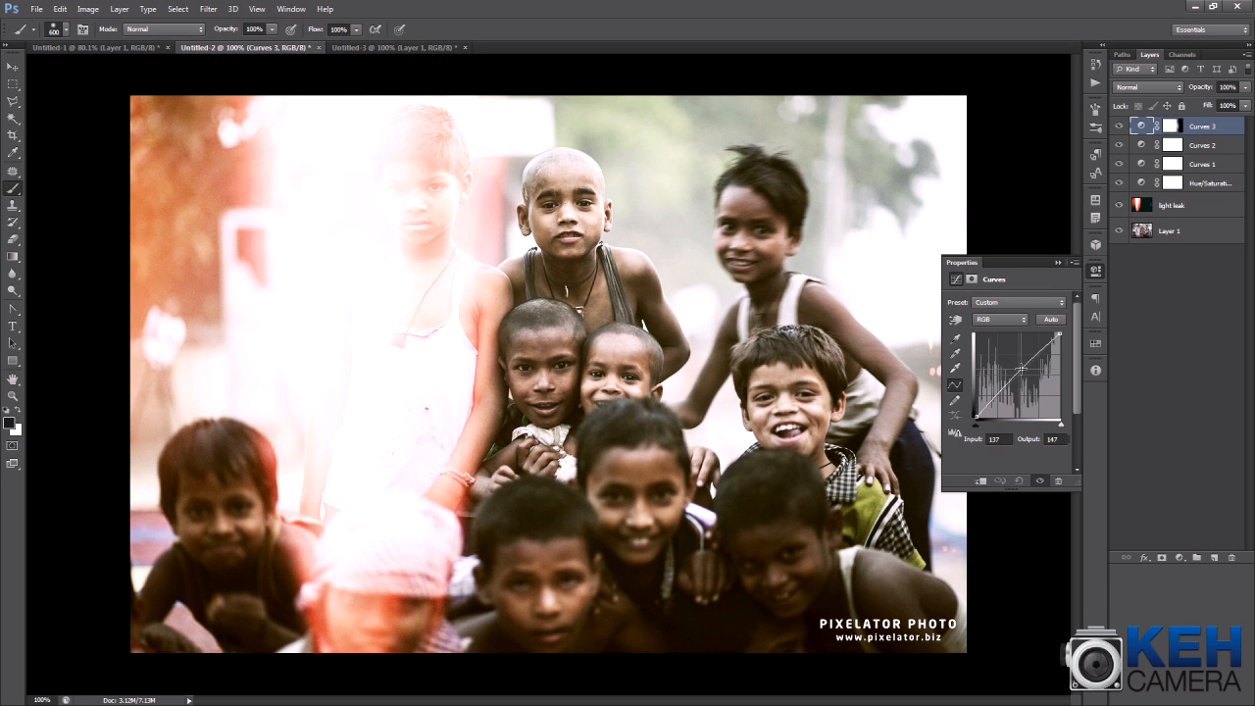
{"action": "left_click_drag", "start_coordinate": [1021, 370], "coordinate": [1012, 367]}
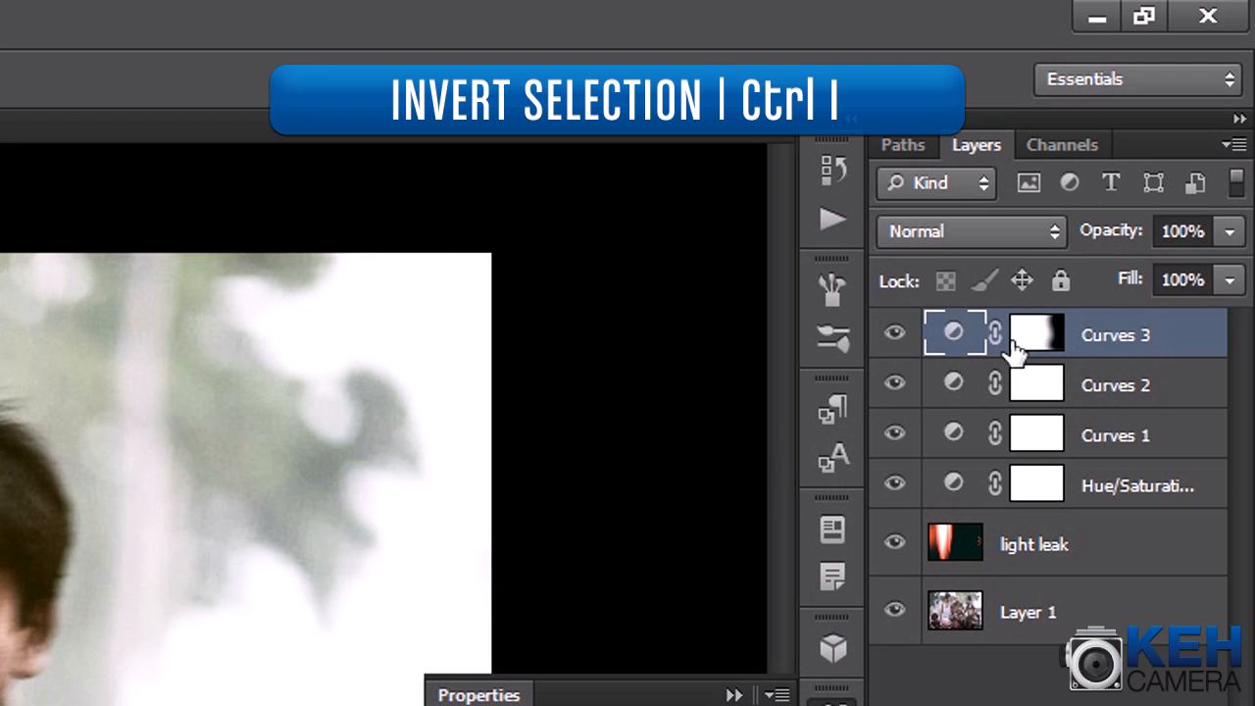
- Invert the Curves 3 layer mask and raise the RGB curve to output 169 at input 93
{"action": "left_click", "coordinate": [1020, 338]}
{"action": "key", "text": "ctrl+i"}
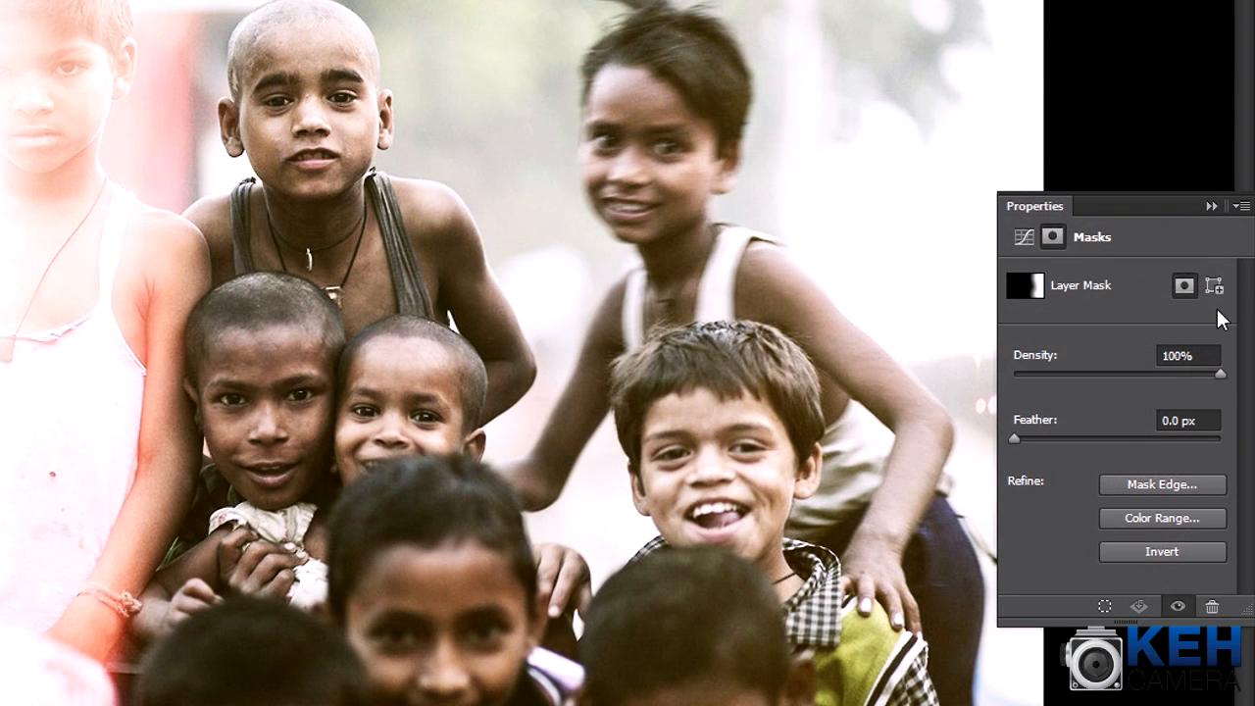
{"action": "left_click", "coordinate": [1025, 238]}
{"action": "left_click_drag", "start_coordinate": [1123, 398], "coordinate": [1117, 388]}
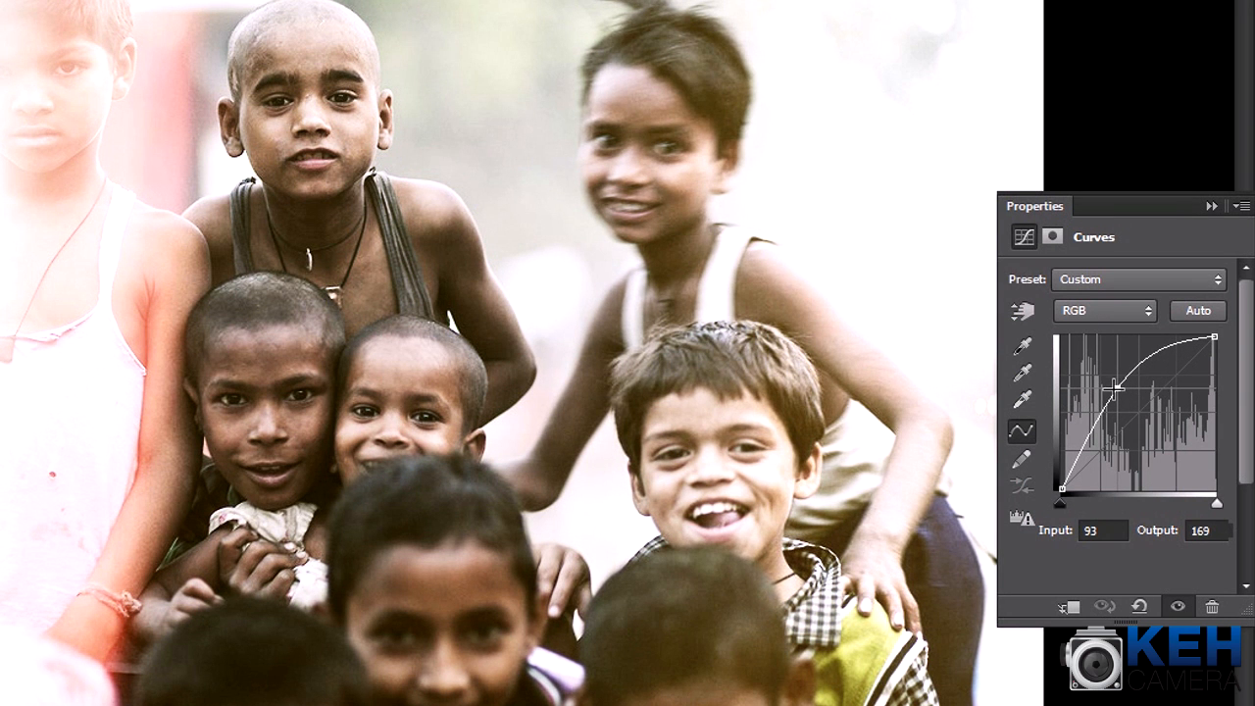
- Raise the Curves 3 Red curve to output 132 at input 100 and lower the Blue curve to output 110 at input 136
{"action": "left_click", "coordinate": [1106, 312]}
{"action": "left_click", "coordinate": [1097, 354]}
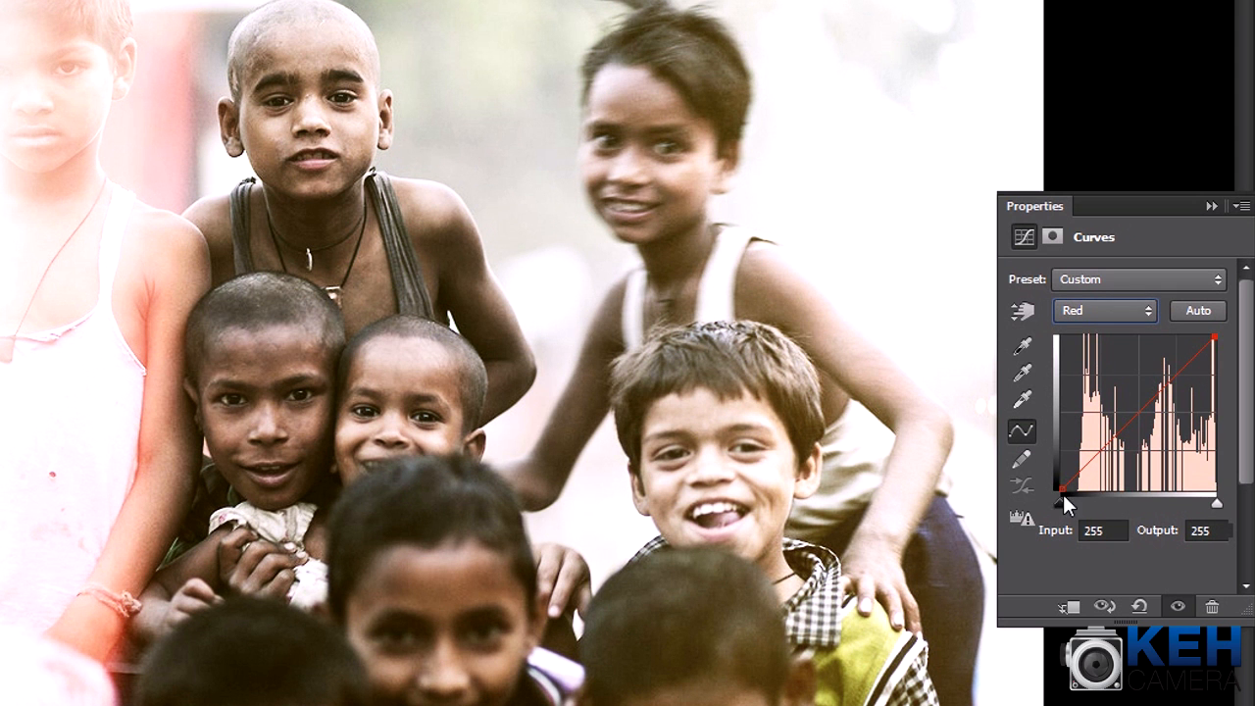
{"action": "left_click_drag", "start_coordinate": [1138, 416], "coordinate": [1123, 408]}
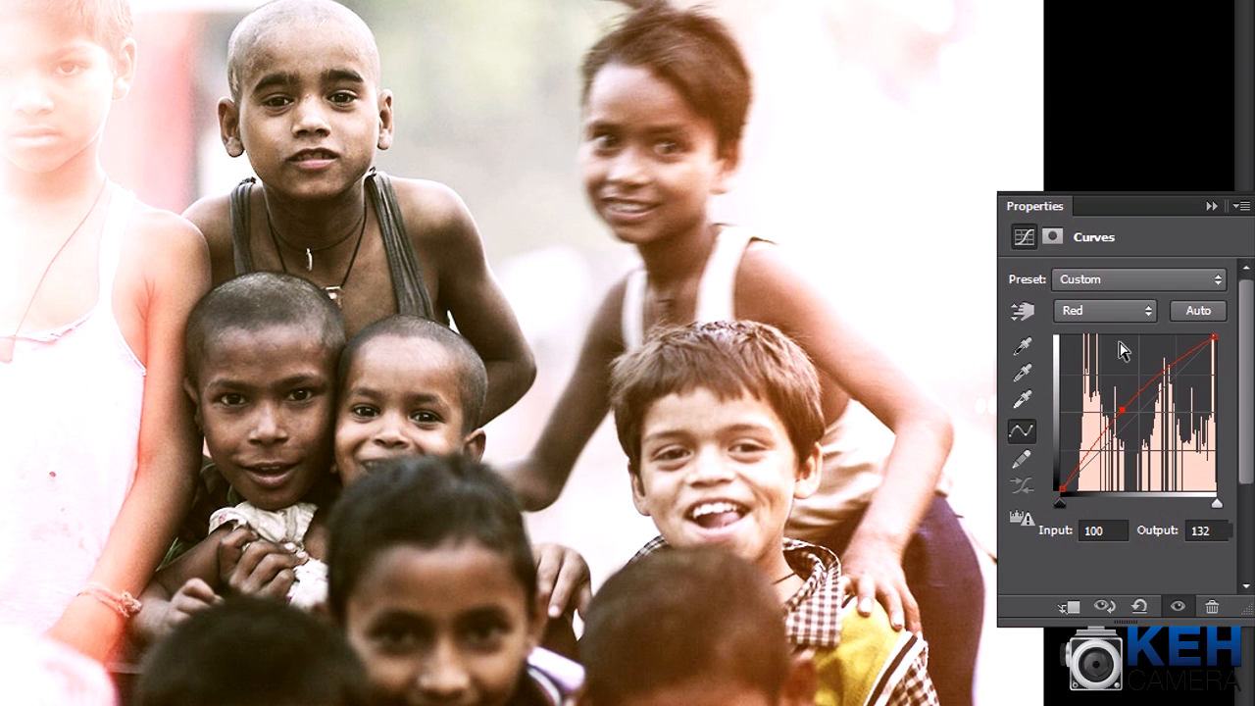
{"action": "left_click", "coordinate": [1111, 312]}
{"action": "left_click", "coordinate": [1087, 394]}
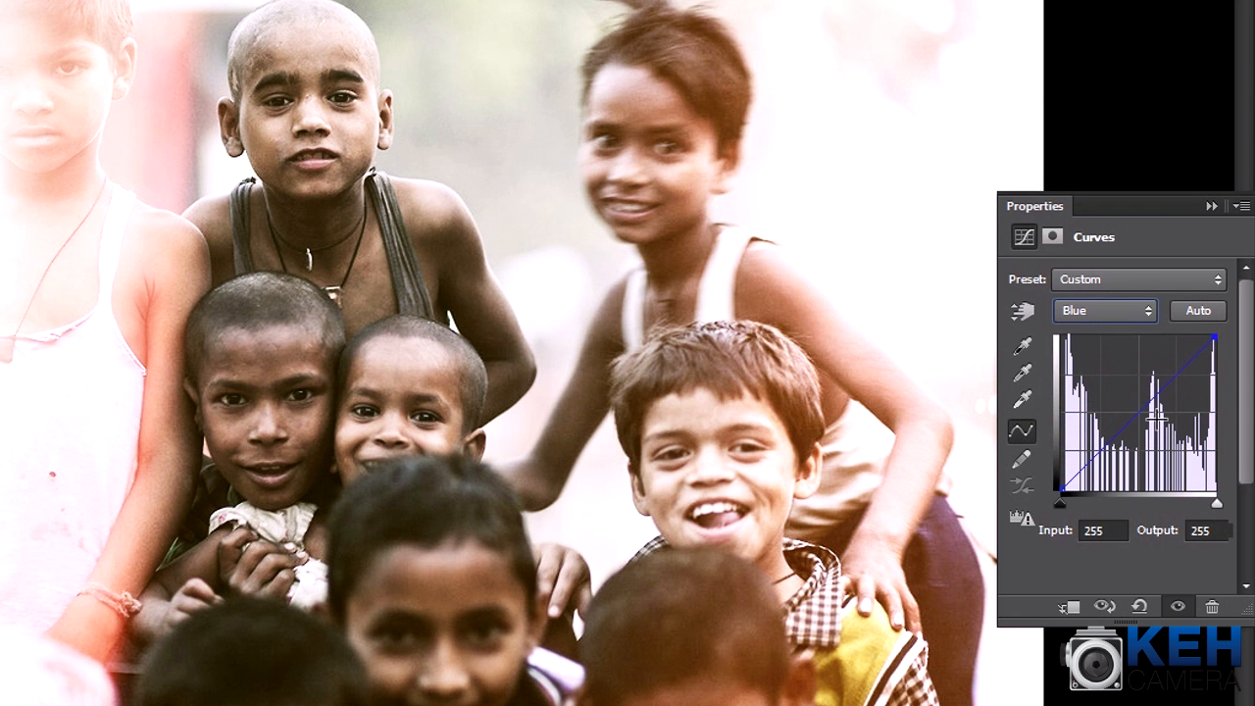
{"action": "left_click_drag", "start_coordinate": [1134, 414], "coordinate": [1145, 422]}
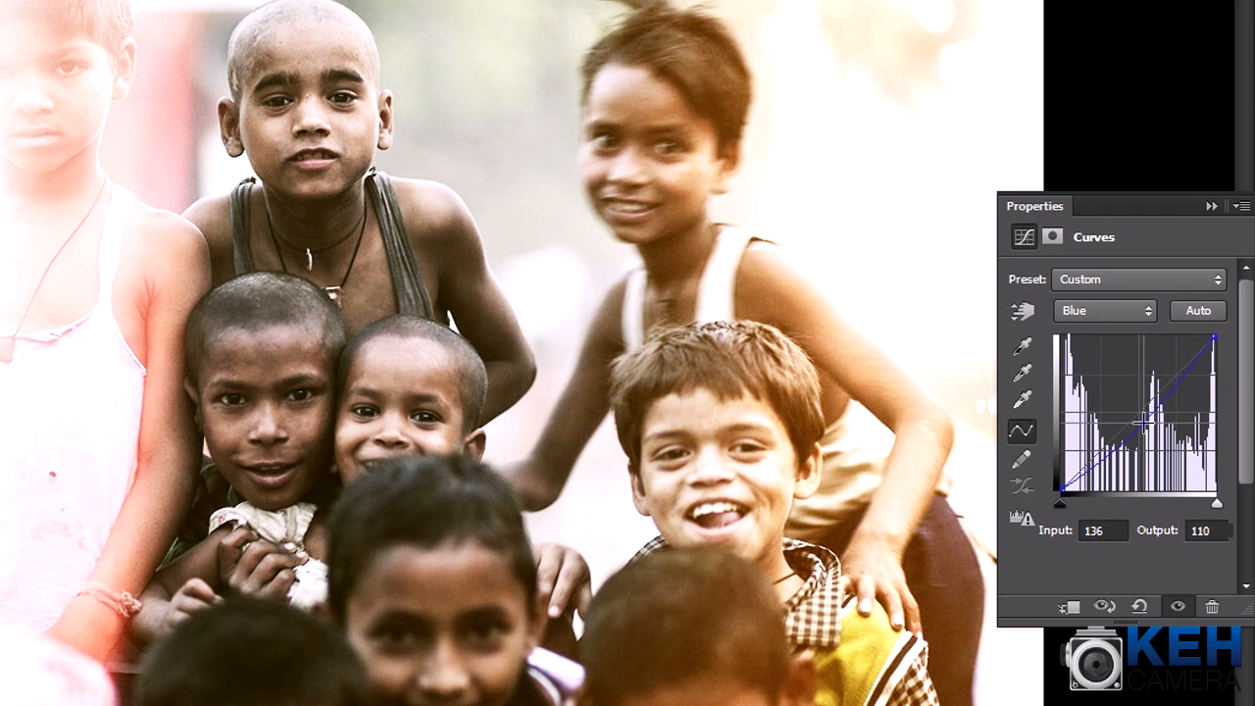
- Raise the midtones of the RGB curve and the Red curve further in the Curves 3 adjustment
{"action": "left_click", "coordinate": [1106, 310]}
{"action": "left_click", "coordinate": [1101, 337]}
{"action": "left_click_drag", "start_coordinate": [1125, 389], "coordinate": [1106, 368]}
{"action": "left_click", "coordinate": [1105, 313]}
{"action": "left_click", "coordinate": [1096, 353]}
{"action": "left_click_drag", "start_coordinate": [1122, 405], "coordinate": [1112, 391]}
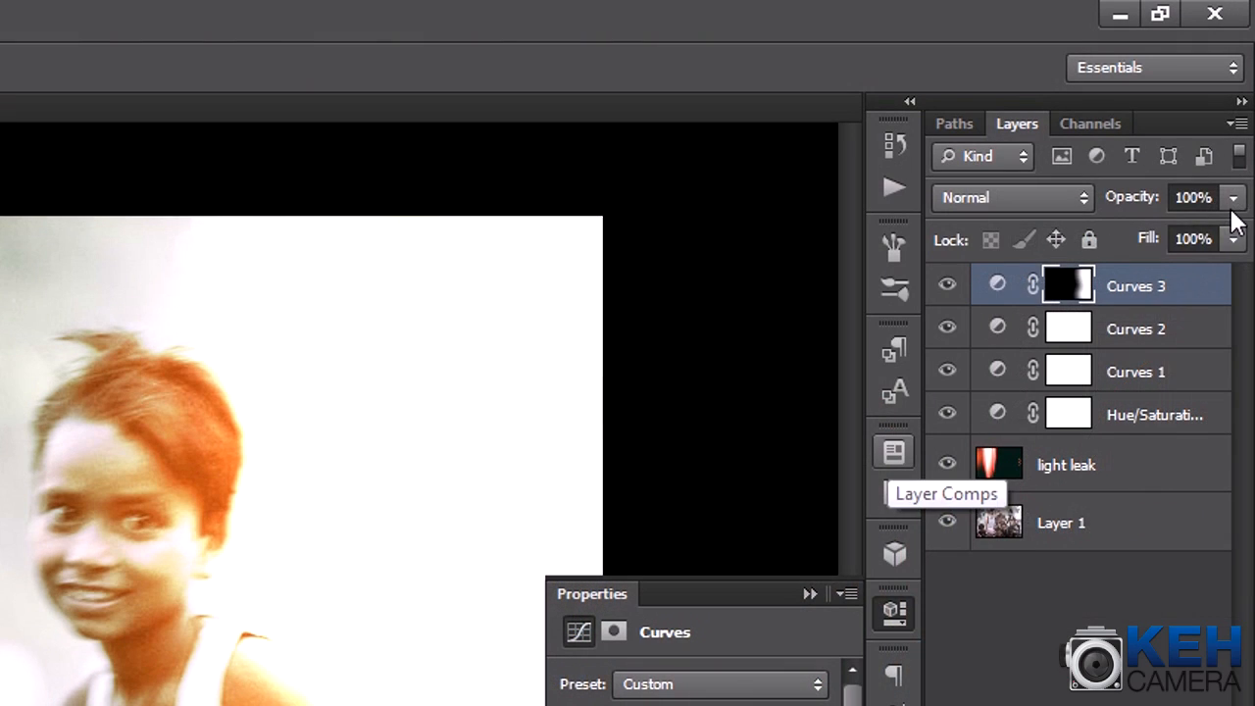
- Reduce the Curves 3 layer's opacity to 65%
{"action": "left_click", "coordinate": [1234, 200]}
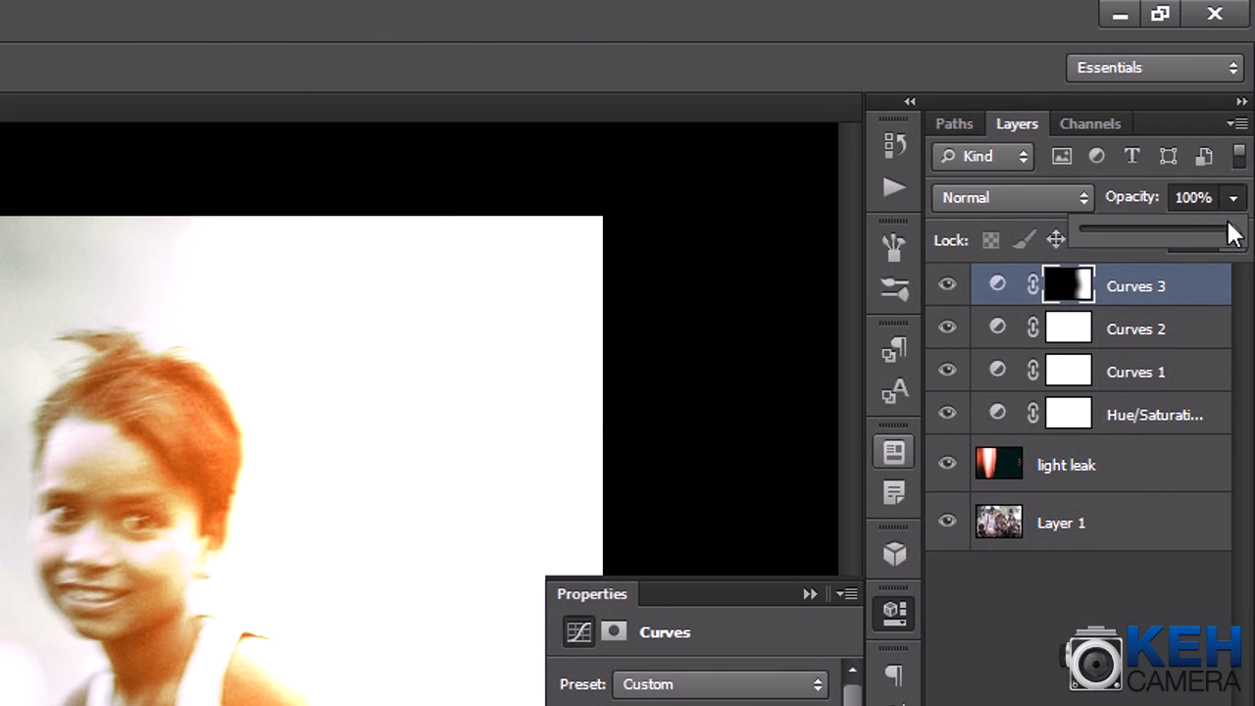
{"action": "left_click_drag", "start_coordinate": [1234, 236], "coordinate": [1182, 234]}
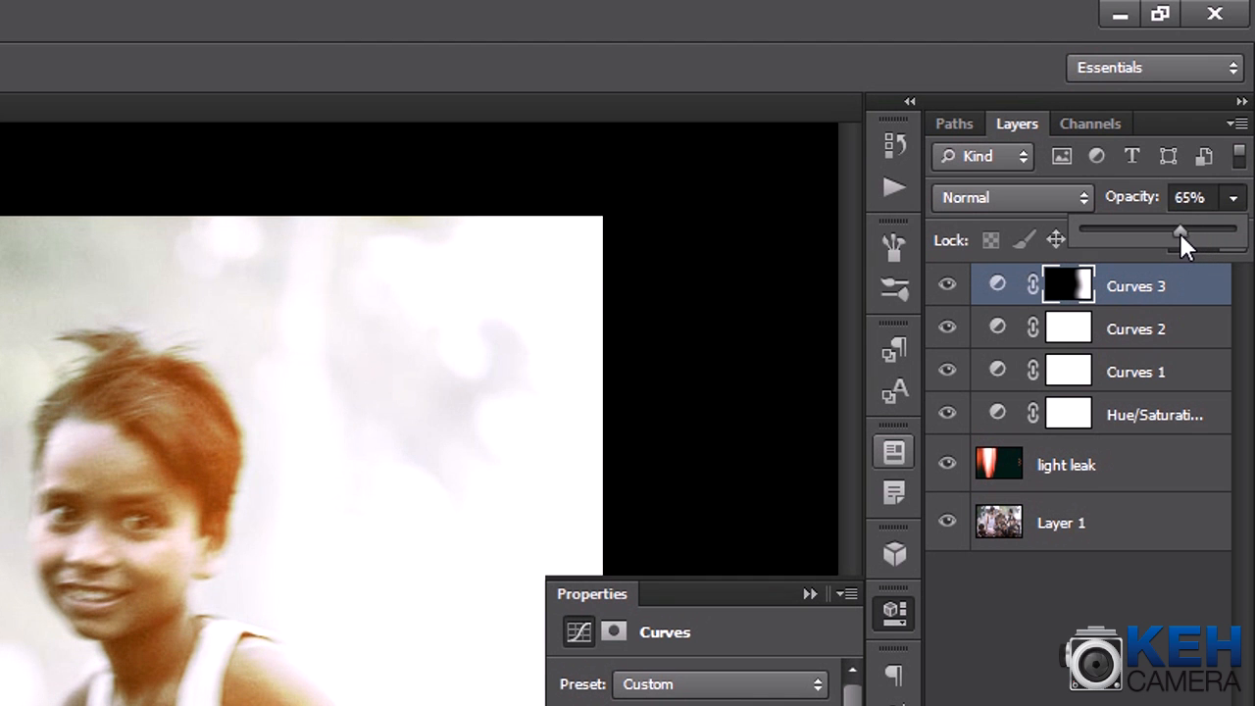